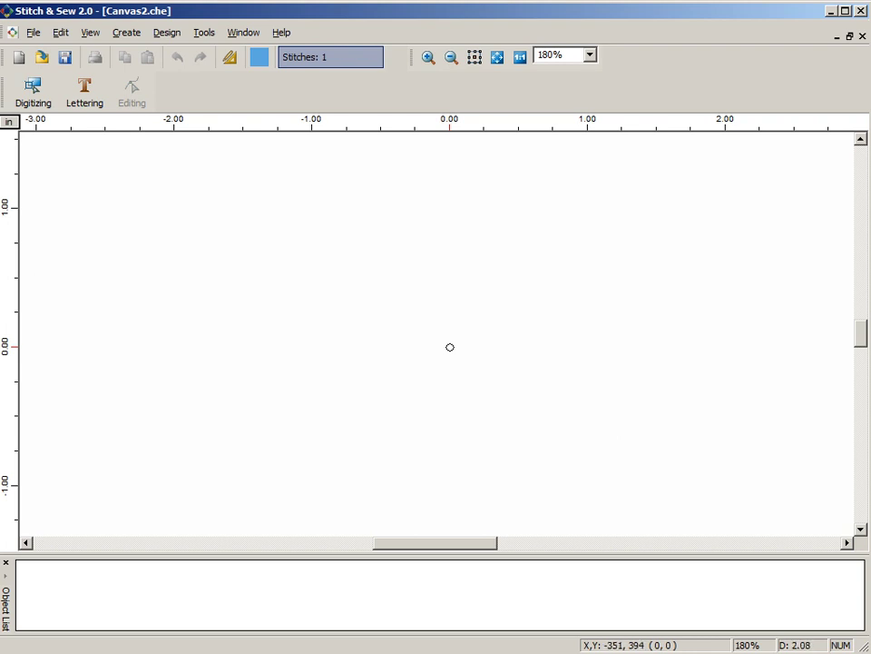
- Open the Tajima (*.DST) design file maltesecross.dst from the Desktop
click(85, 91)
click(33, 32)
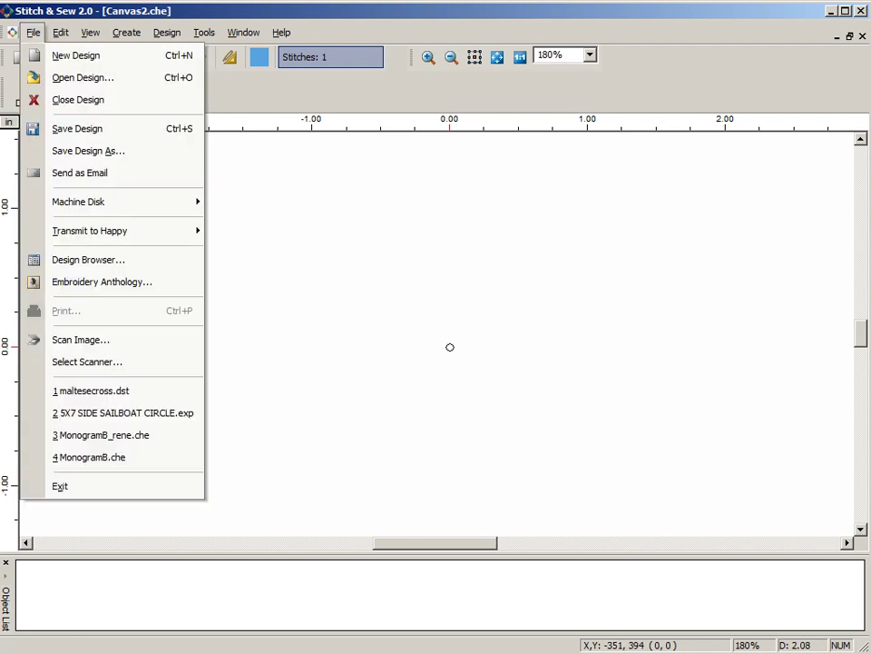
click(83, 77)
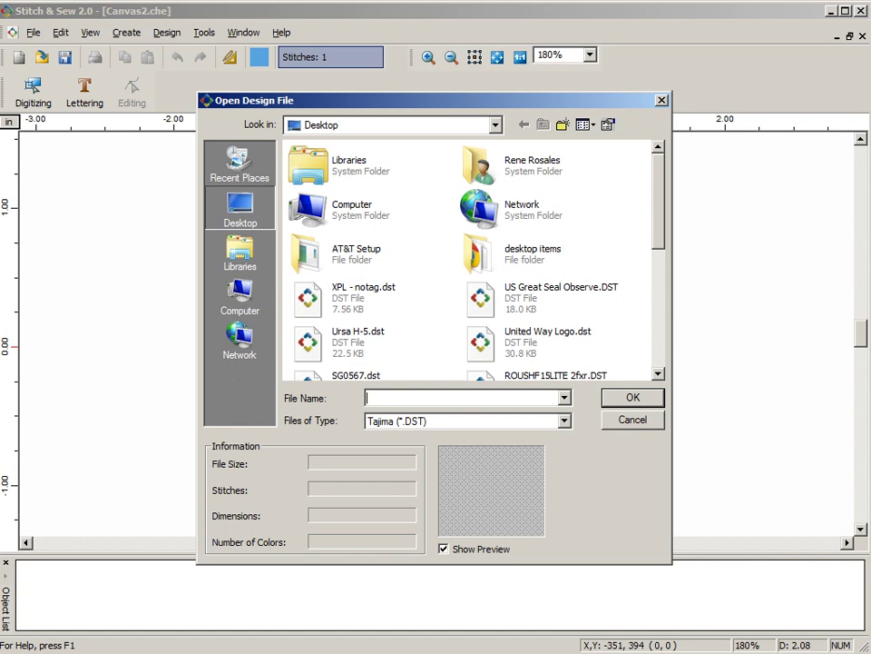
click(564, 420)
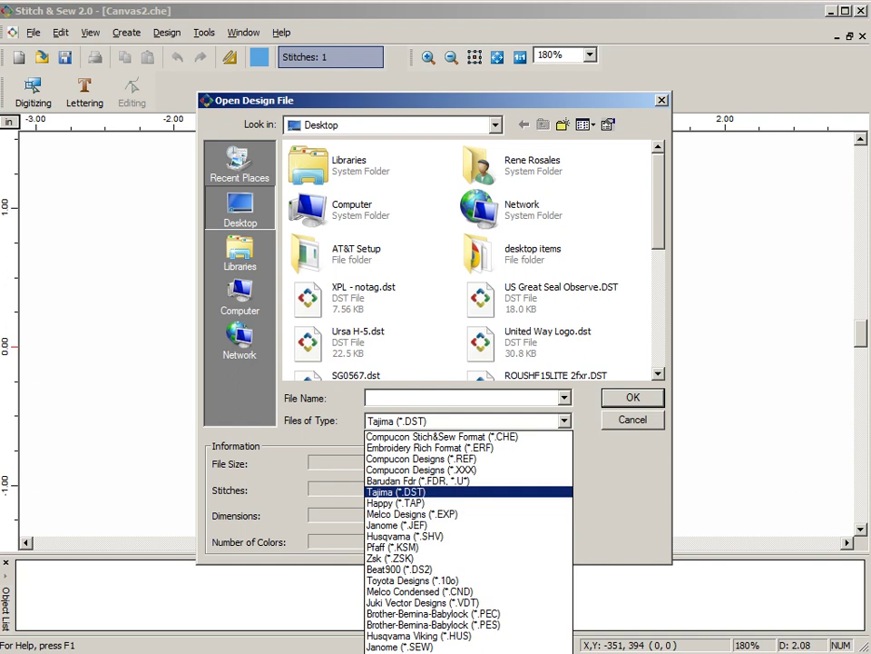
click(399, 492)
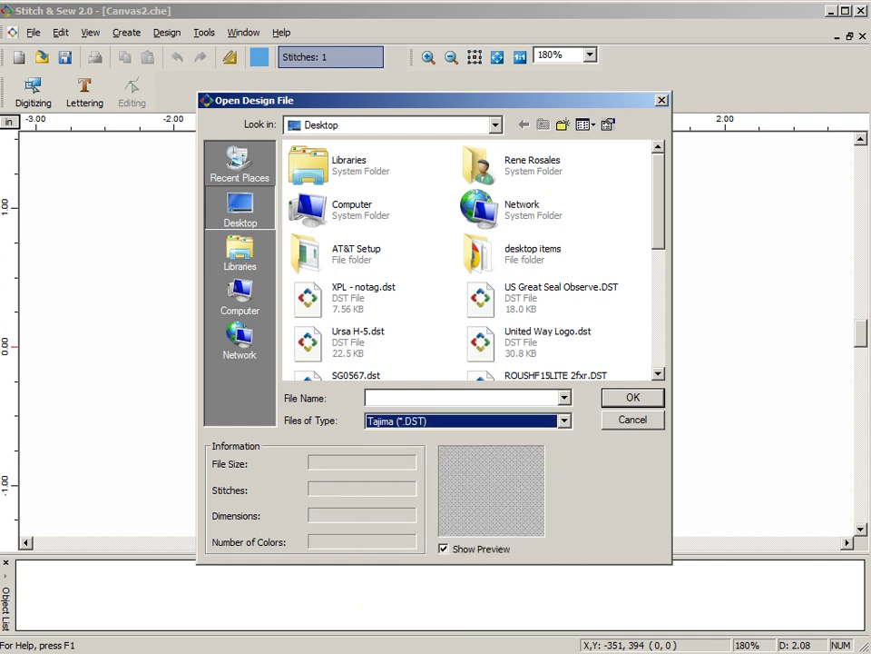
scroll(471, 259, down, 5)
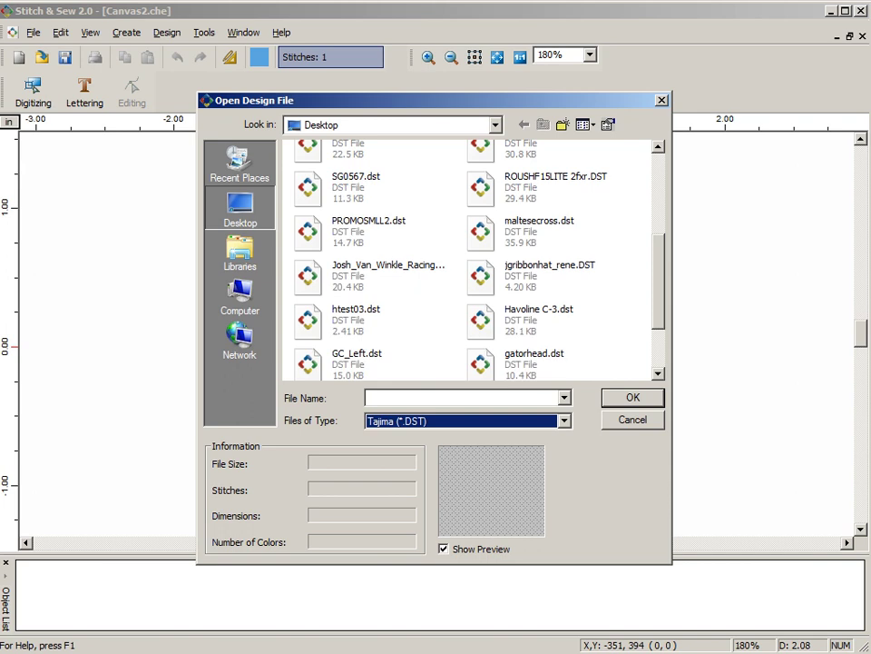
click(539, 231)
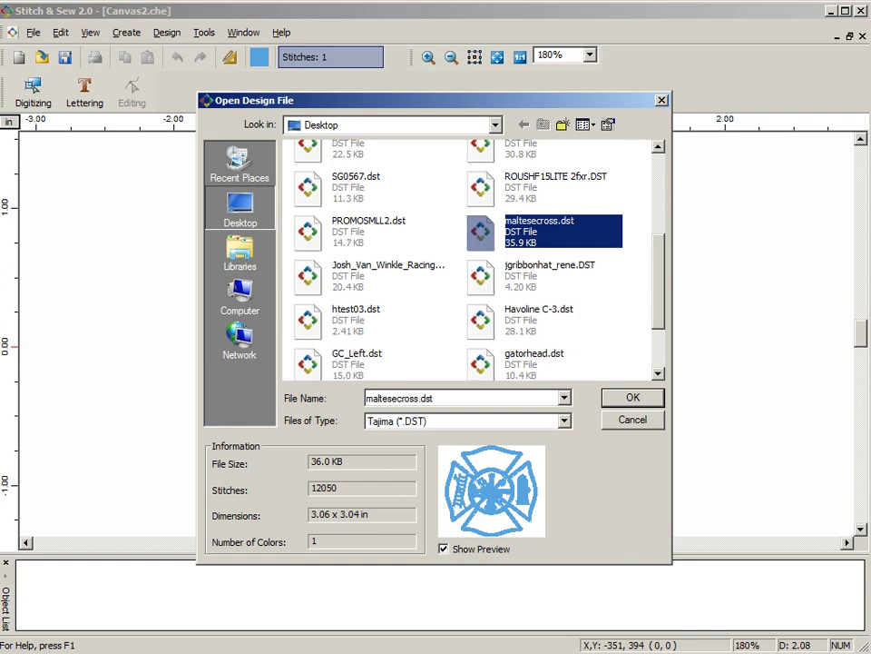
key(Return)
key(Return)
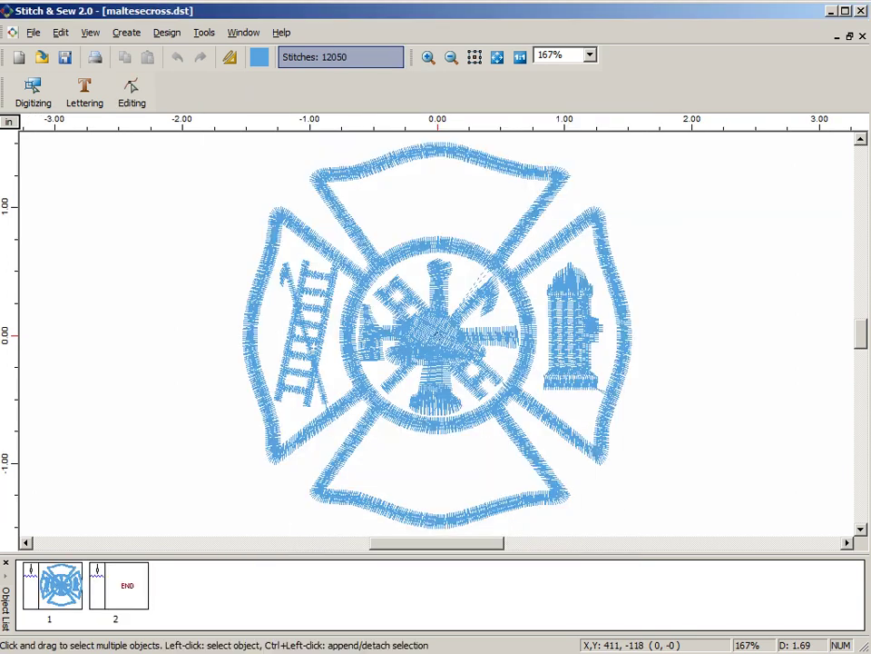
- Change the color of the whole Maltese cross design to red, RGB 255/0/0, and apply it
click(436, 335)
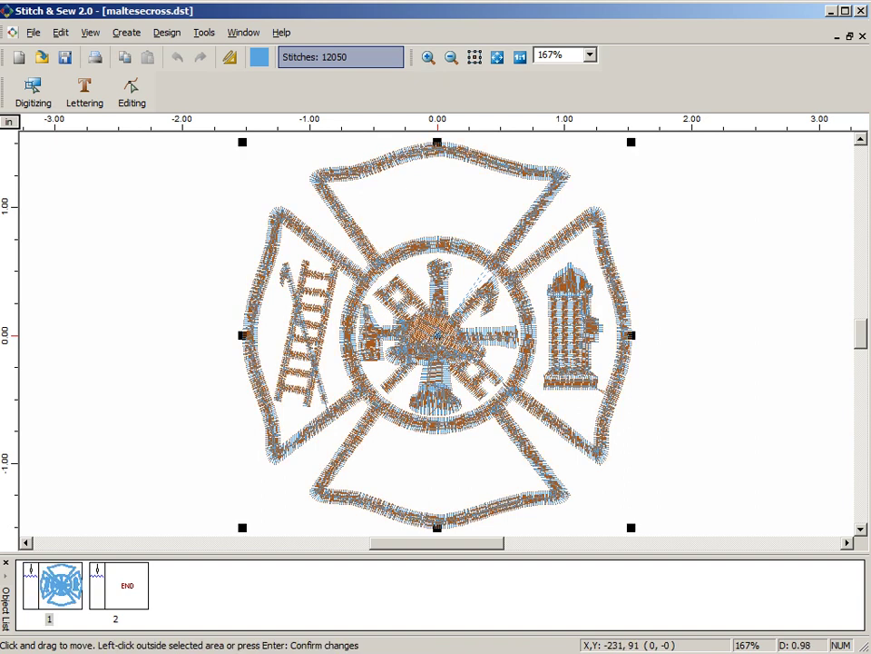
right_click(199, 266)
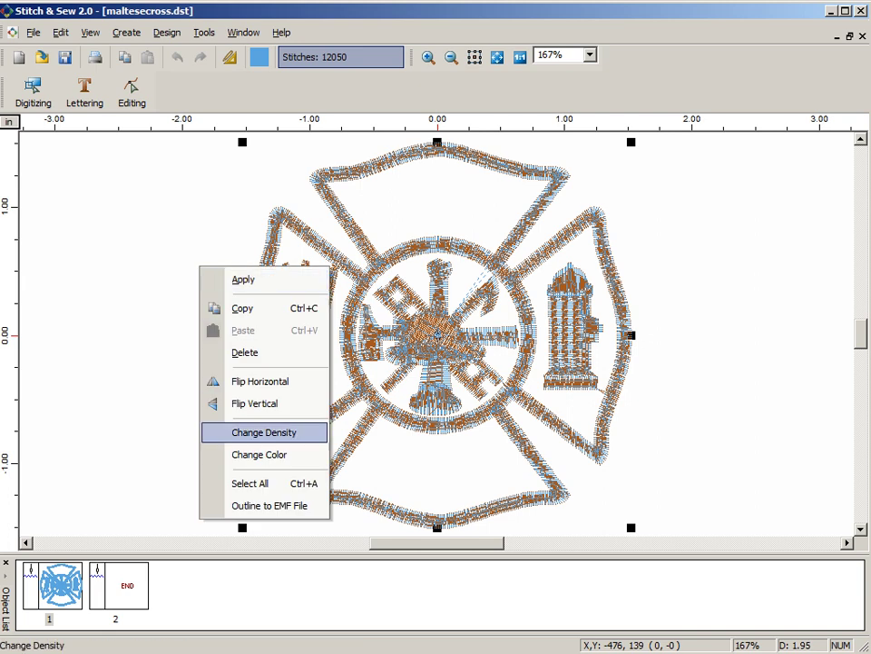
click(258, 454)
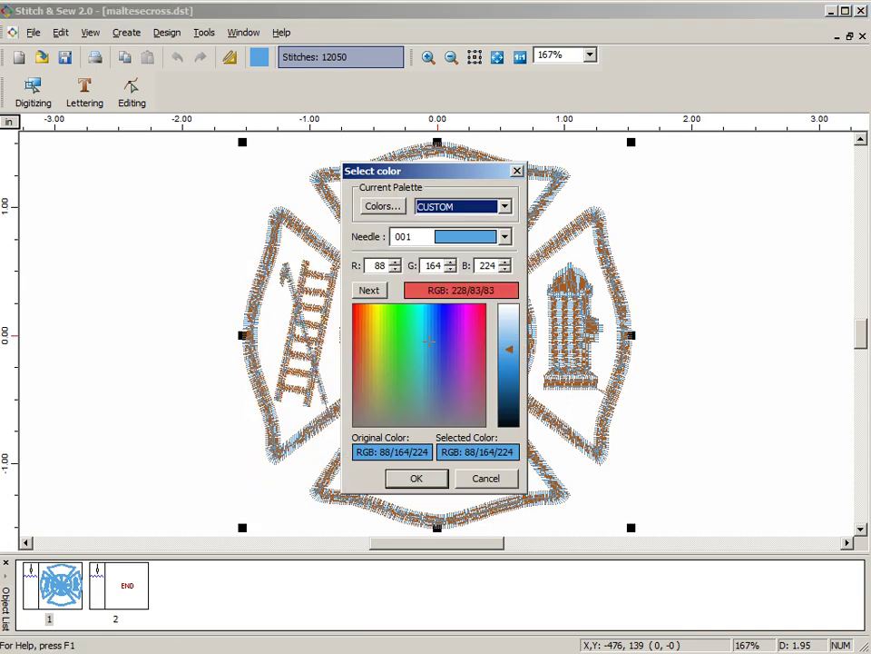
click(461, 291)
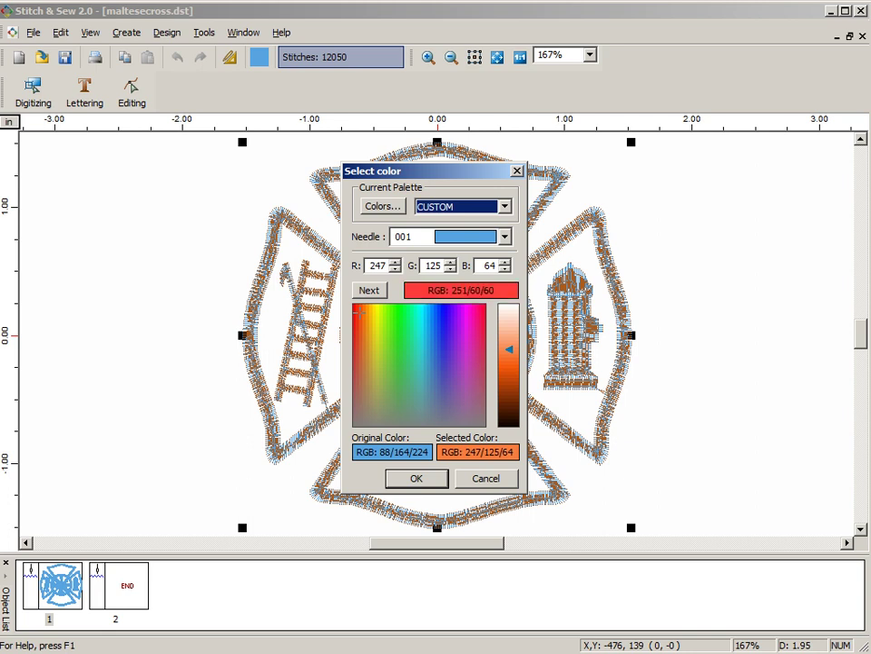
click(355, 309)
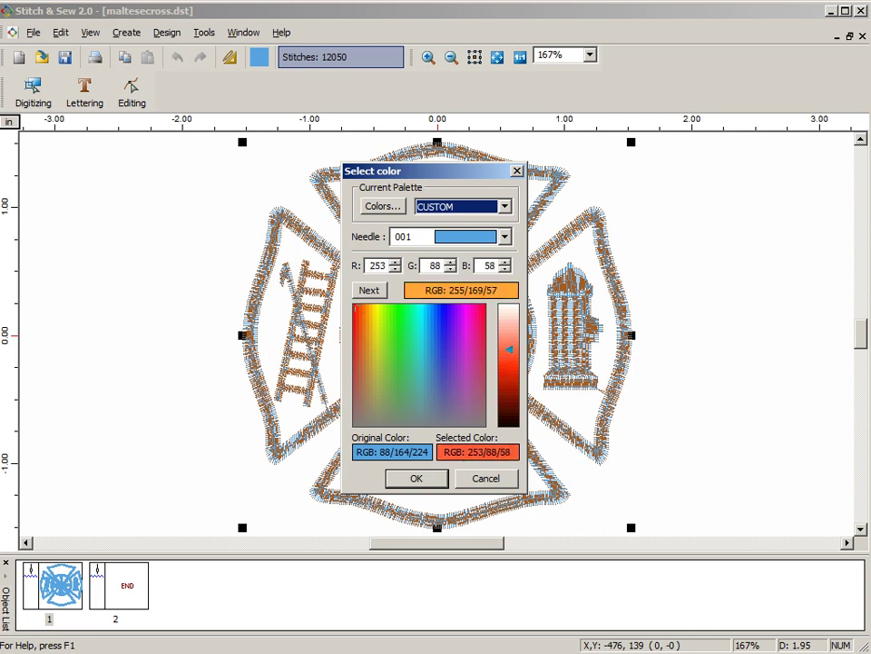
double_click(379, 266)
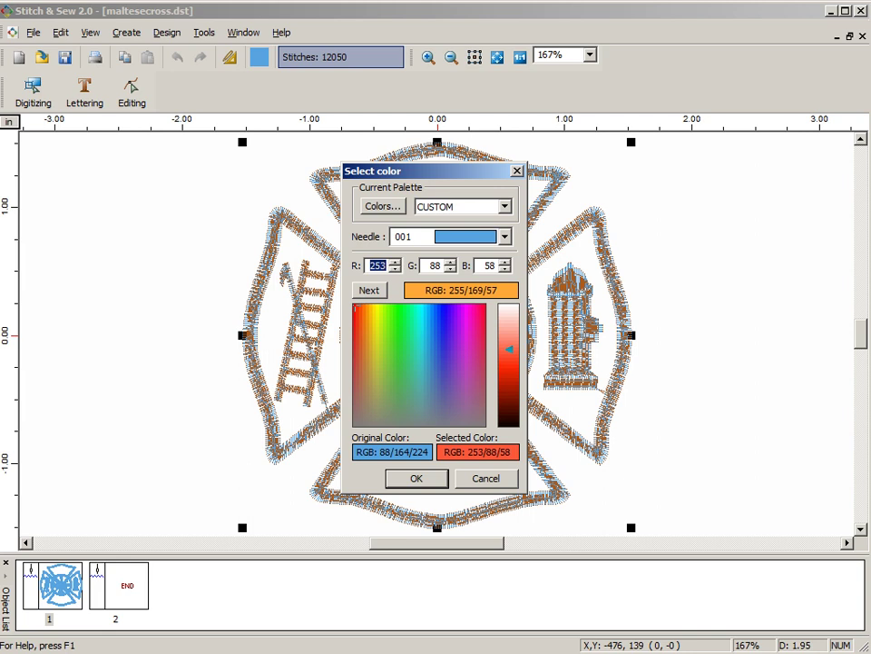
text(255)
key(Tab)
click(435, 265)
double_click(435, 265)
text(0)
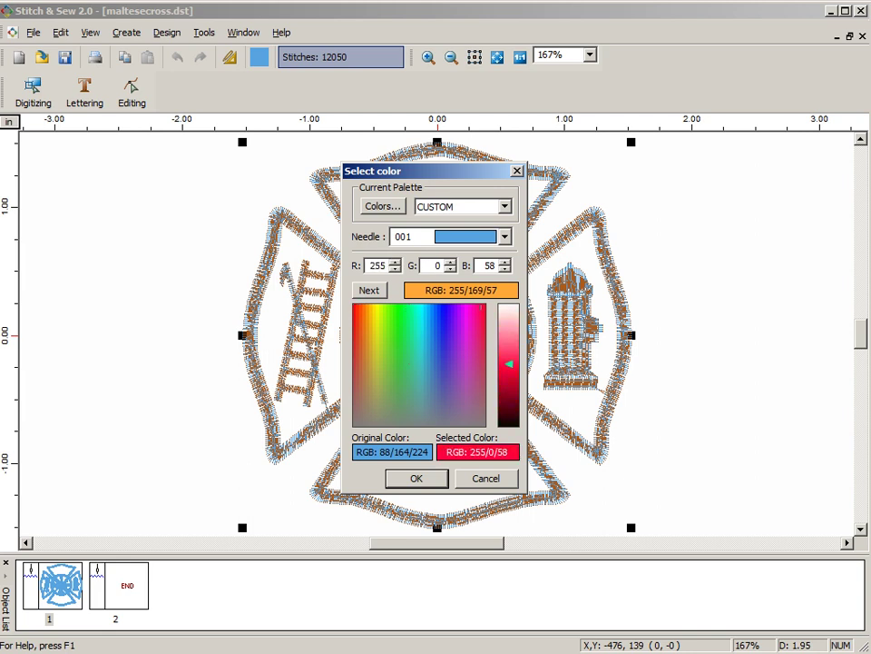
key(Tab)
text(0)
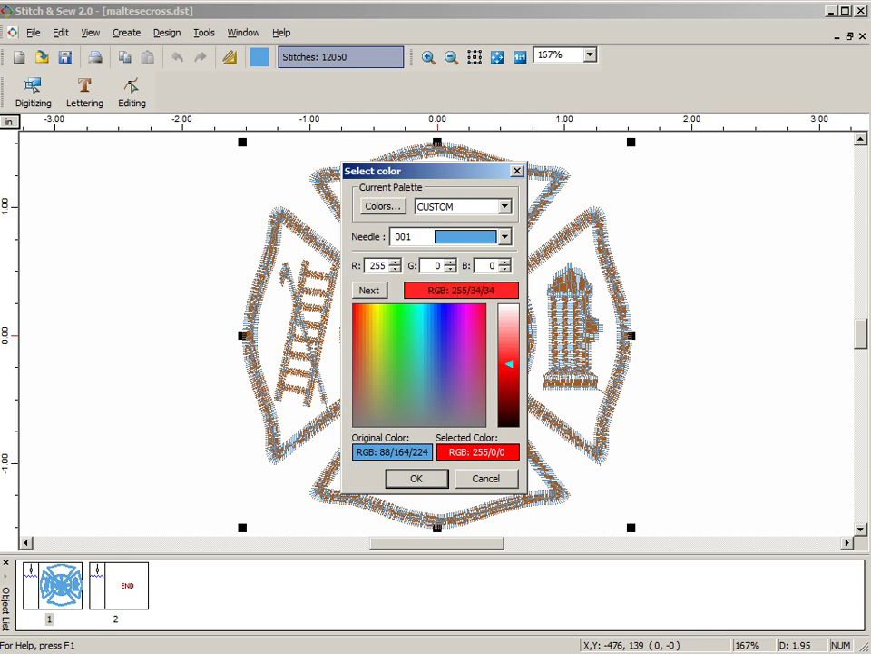
key(Return)
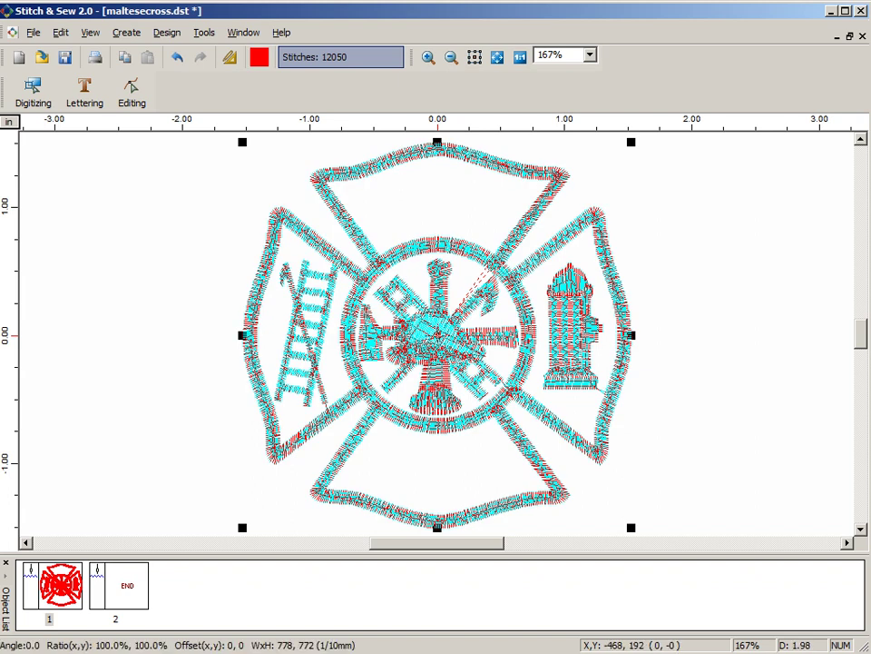
key(Return)
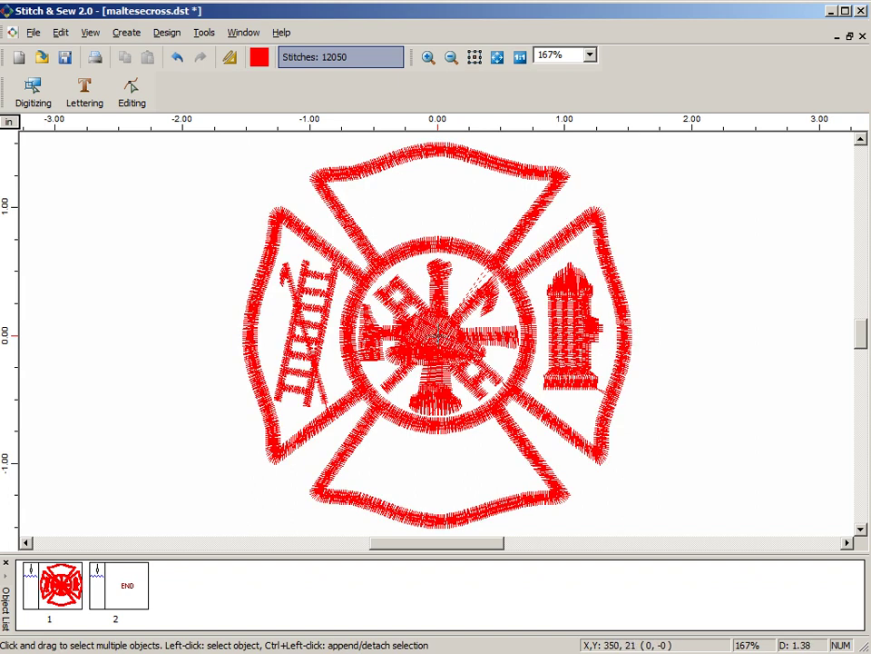
- Show the design in Realistic View, focusing on the upper arm of the cross
click(90, 32)
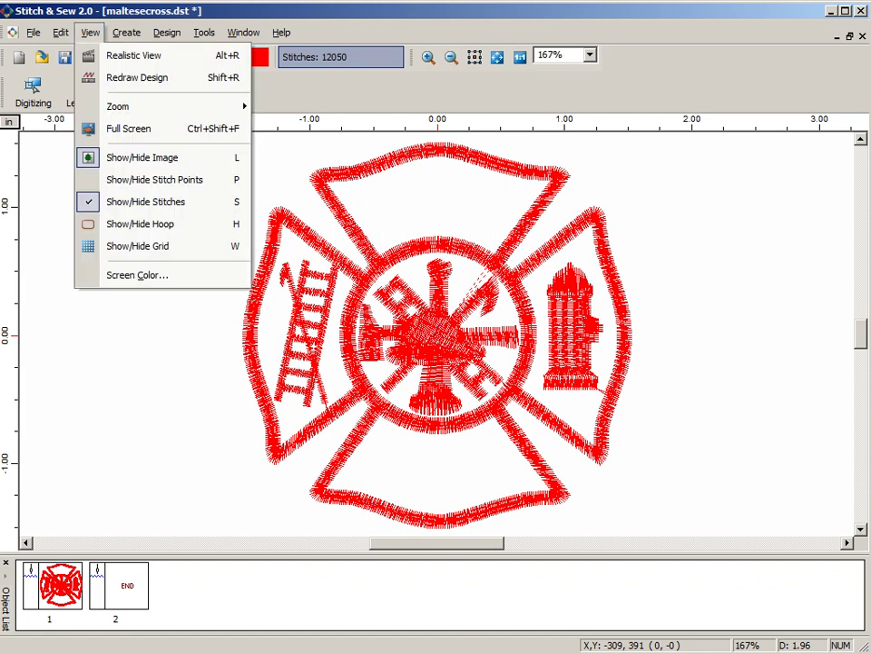
click(134, 55)
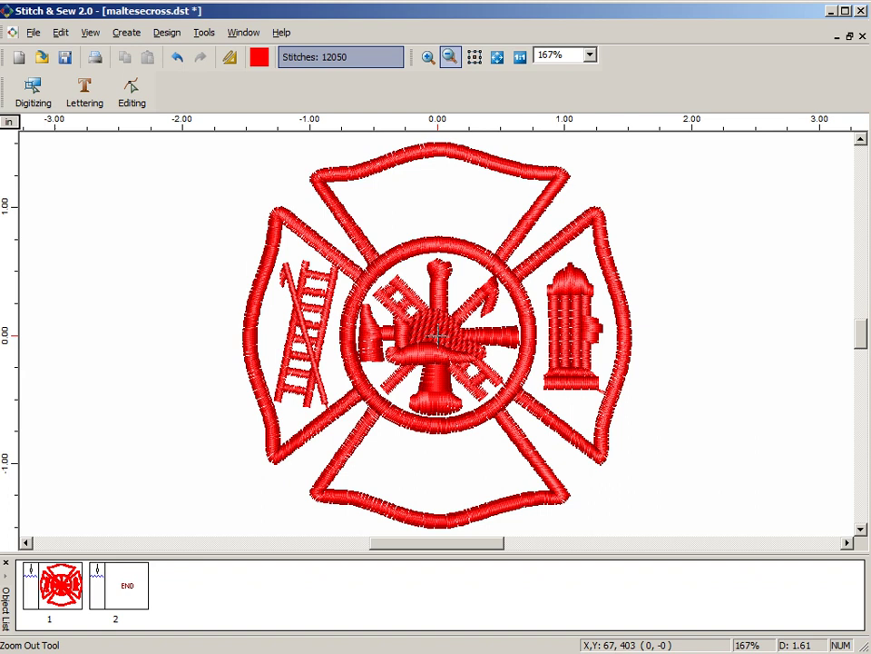
drag(304, 145, 570, 282)
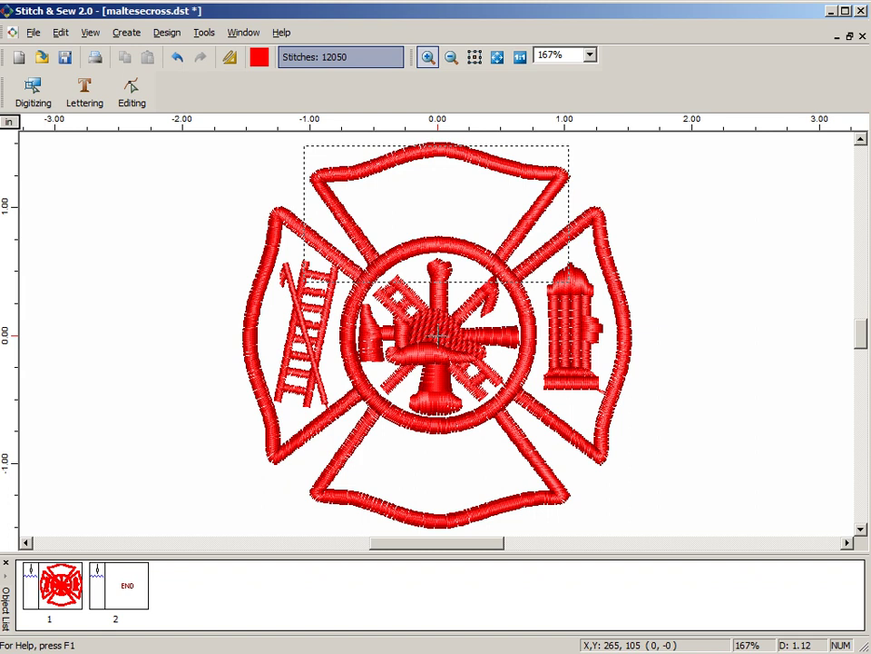
drag(569, 281, 569, 281)
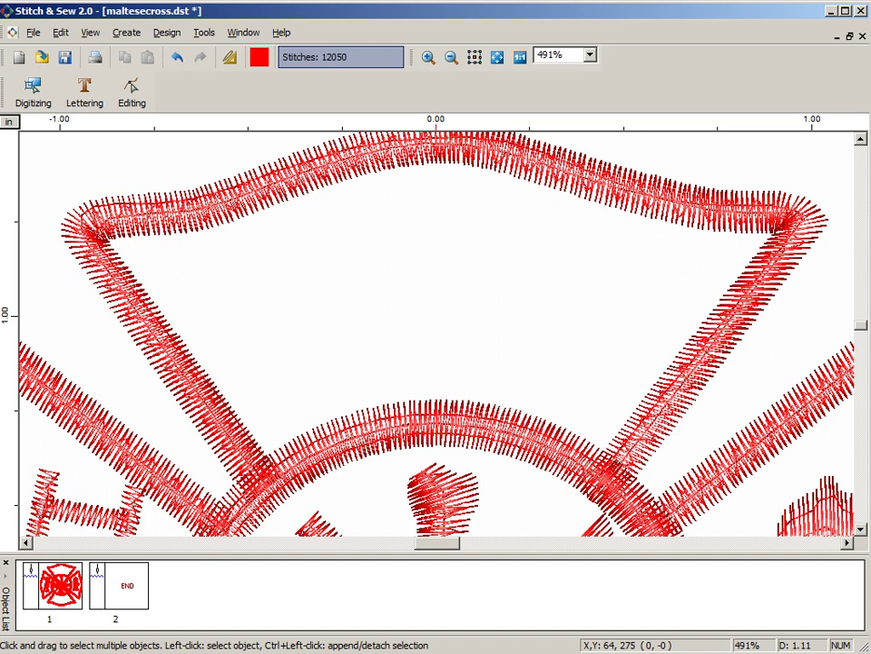
- Add the lettering "CO.3" in Cheltenham Small and place it inside the upper arm of the cross
click(84, 91)
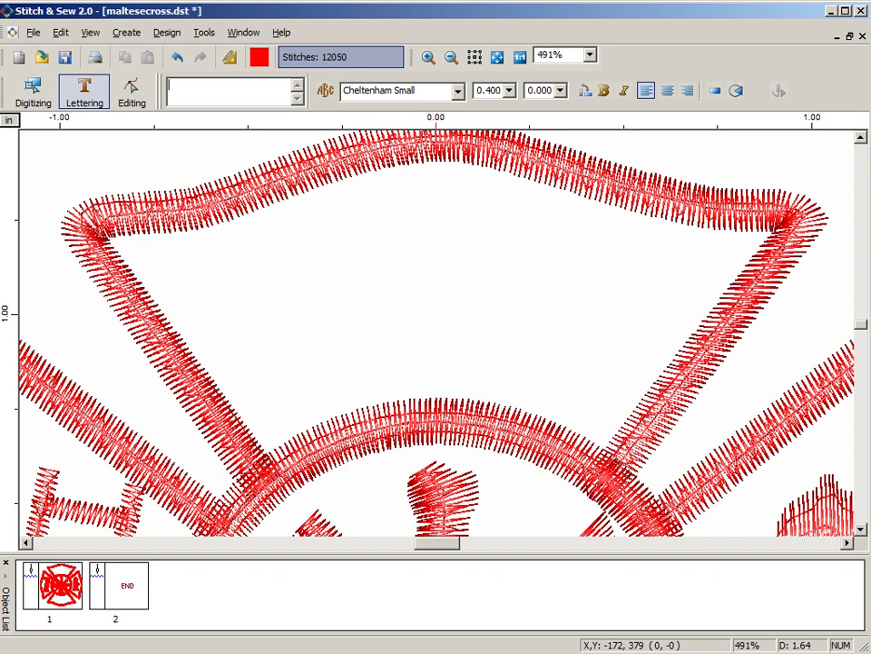
text(CO.3)
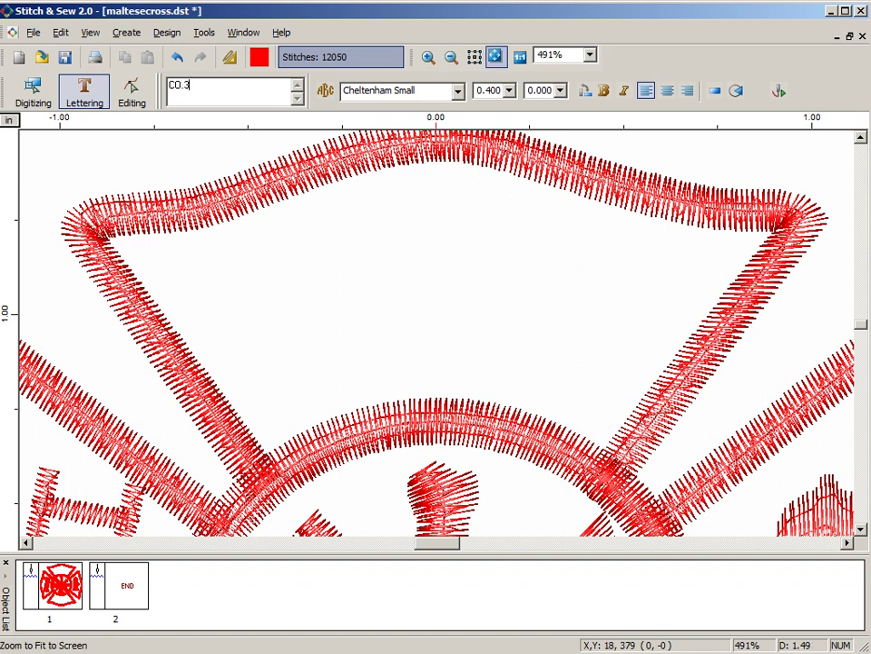
click(497, 56)
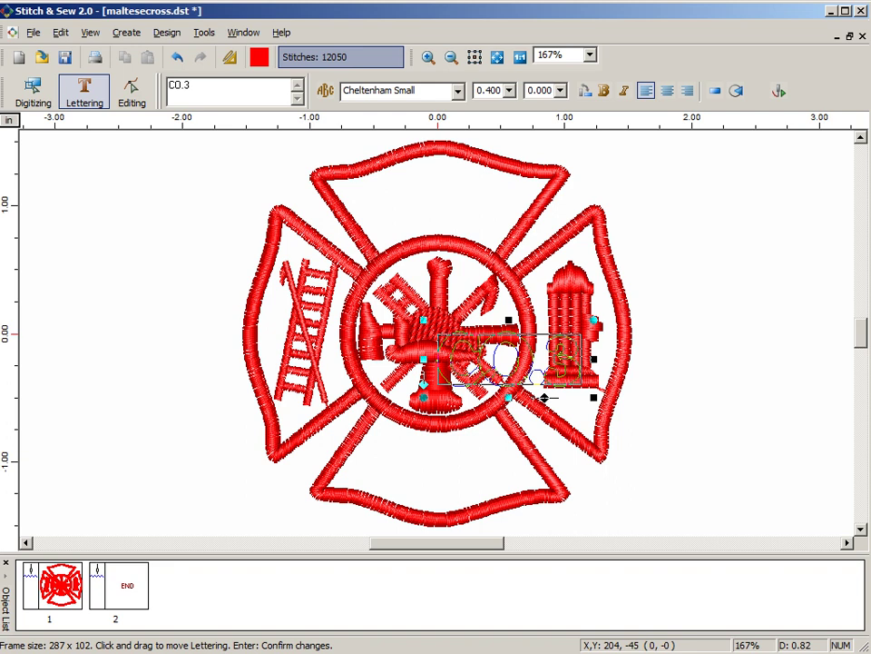
drag(544, 397, 471, 249)
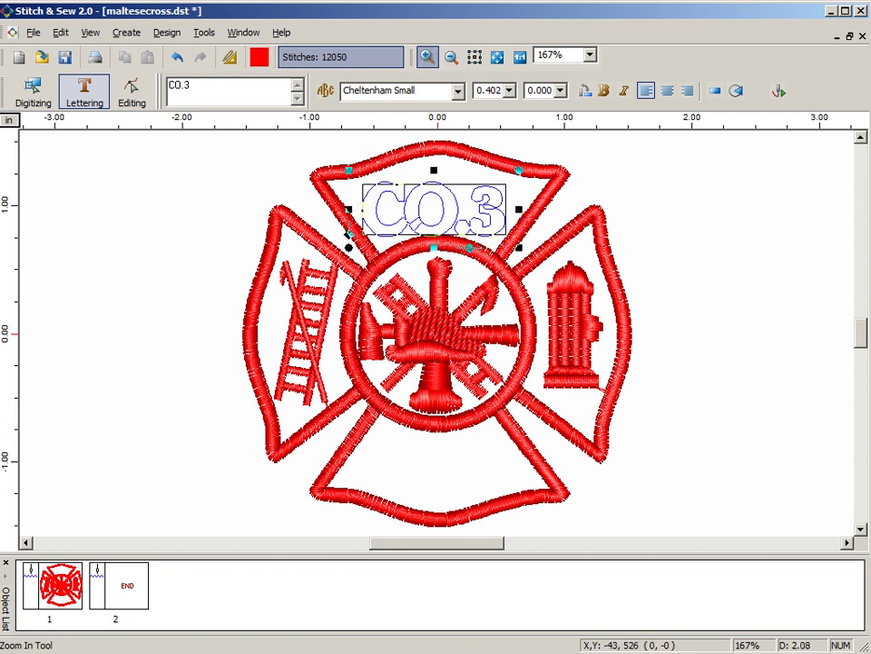
drag(313, 150, 565, 256)
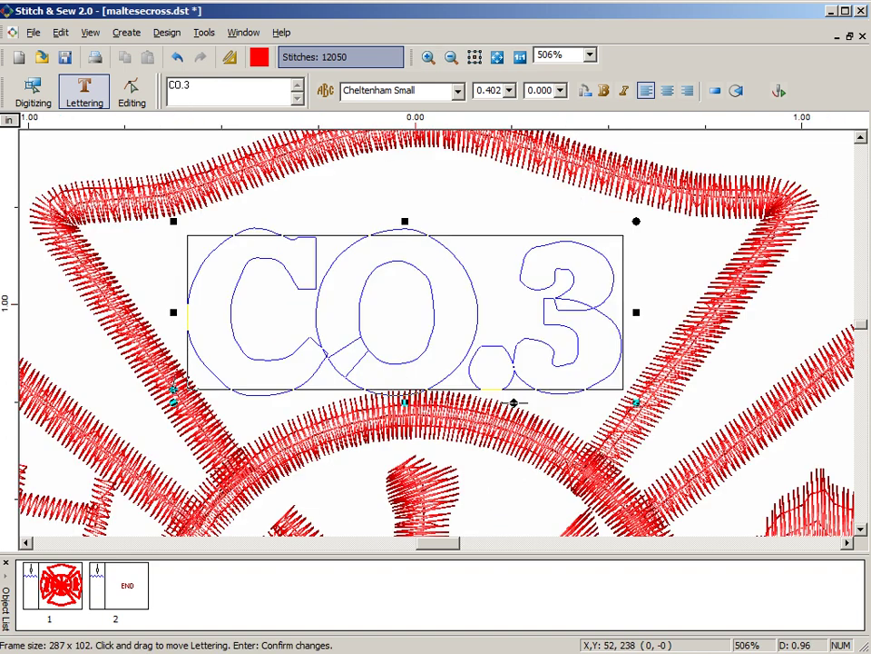
drag(514, 401, 518, 386)
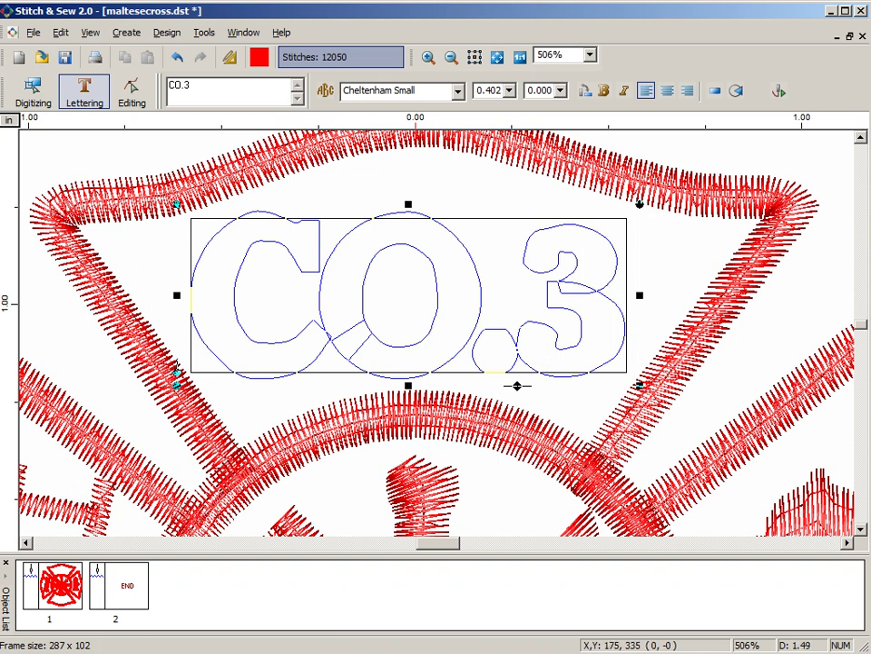
- Change the CO.3 lettering to a single-line text frame and move both baseline ends down toward the central ring
click(715, 91)
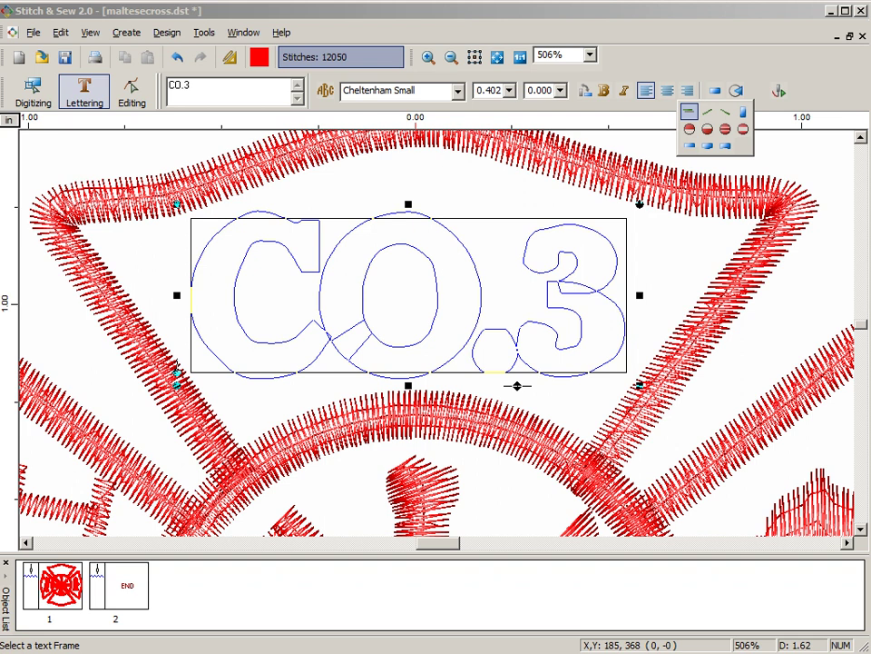
click(690, 112)
click(517, 386)
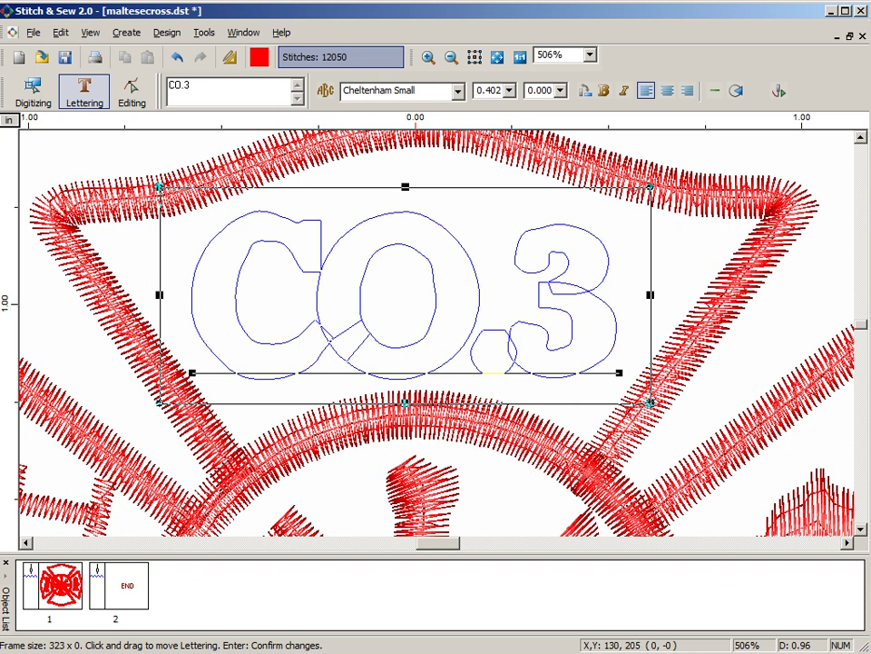
mouse_move(619, 372)
mouse_down()
mouse_move(635, 383)
mouse_move(623, 383)
mouse_up()
drag(192, 372, 212, 385)
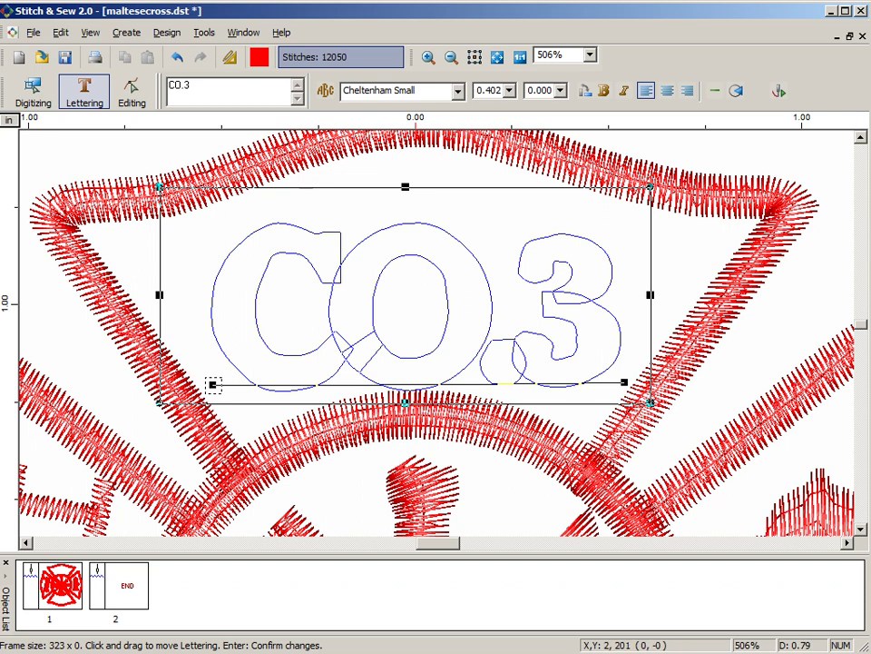
- Bend the CO.3 baseline upward into an arc that follows the central ring, and adjust its position above the ring
drag(419, 384, 416, 361)
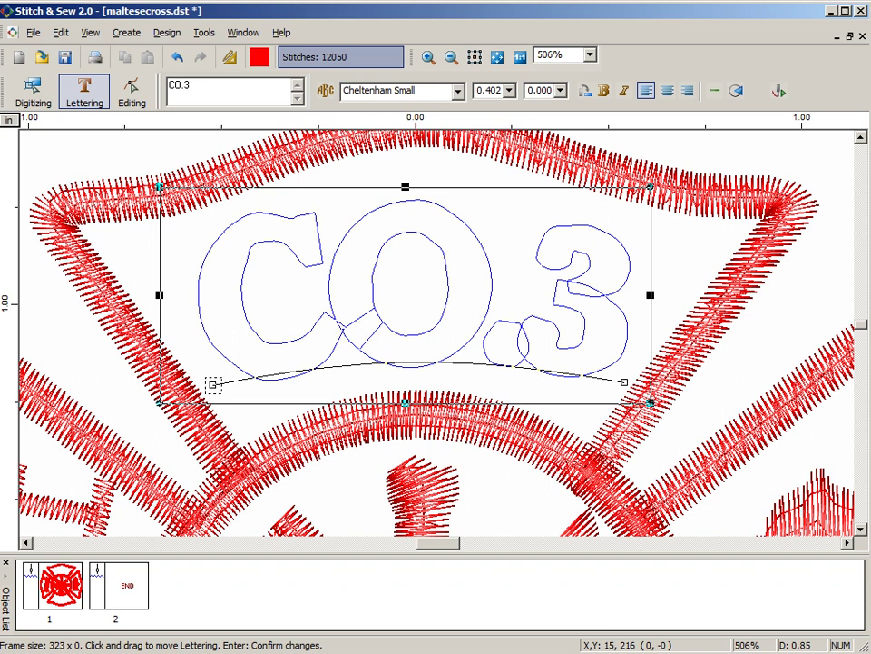
drag(429, 363, 426, 344)
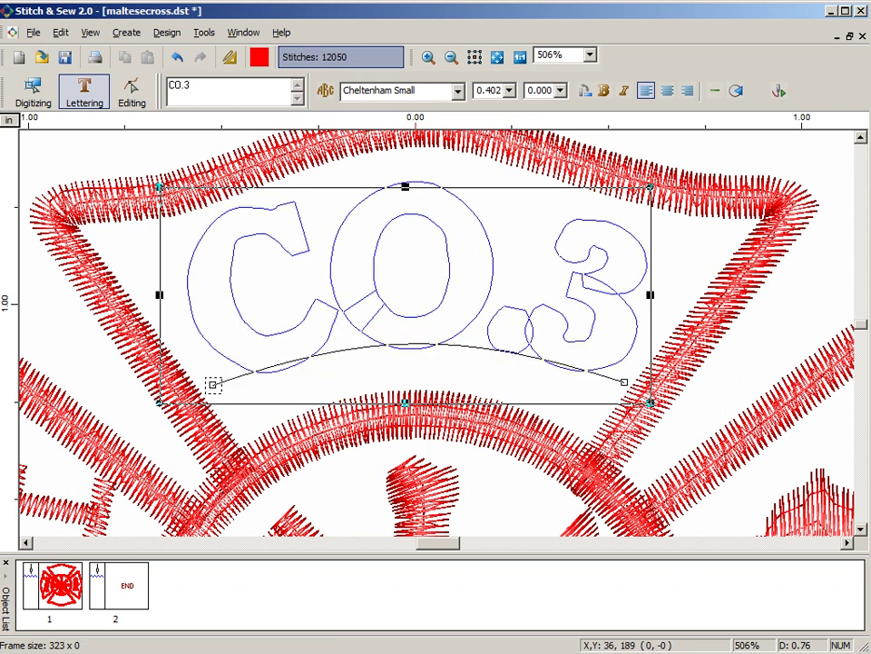
mouse_move(418, 343)
mouse_down()
mouse_move(417, 334)
mouse_move(417, 347)
mouse_move(427, 344)
mouse_up()
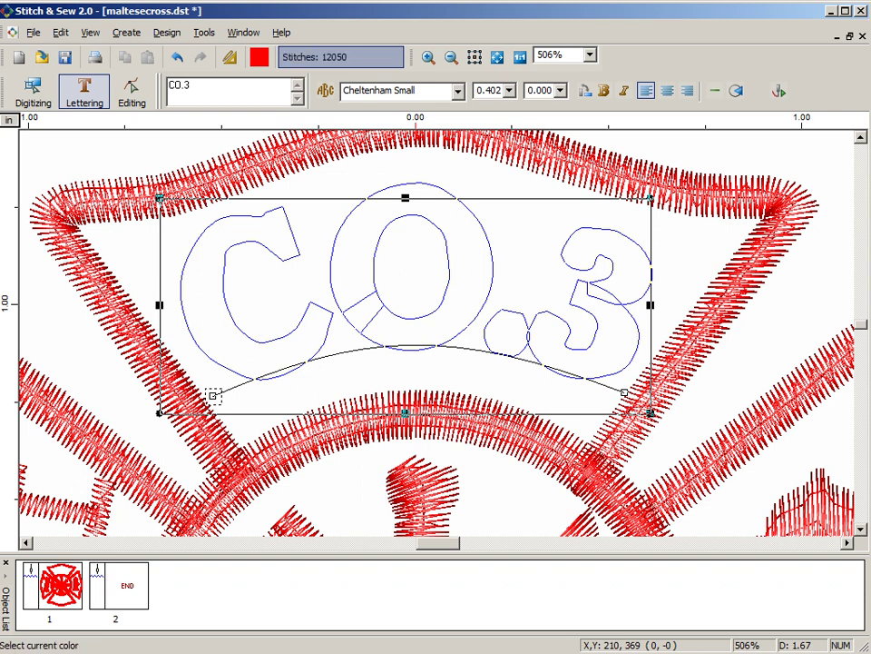
- Set the thread color to near-black RGB 18/0/0 and generate the stitches for the curved CO.3 lettering
click(260, 57)
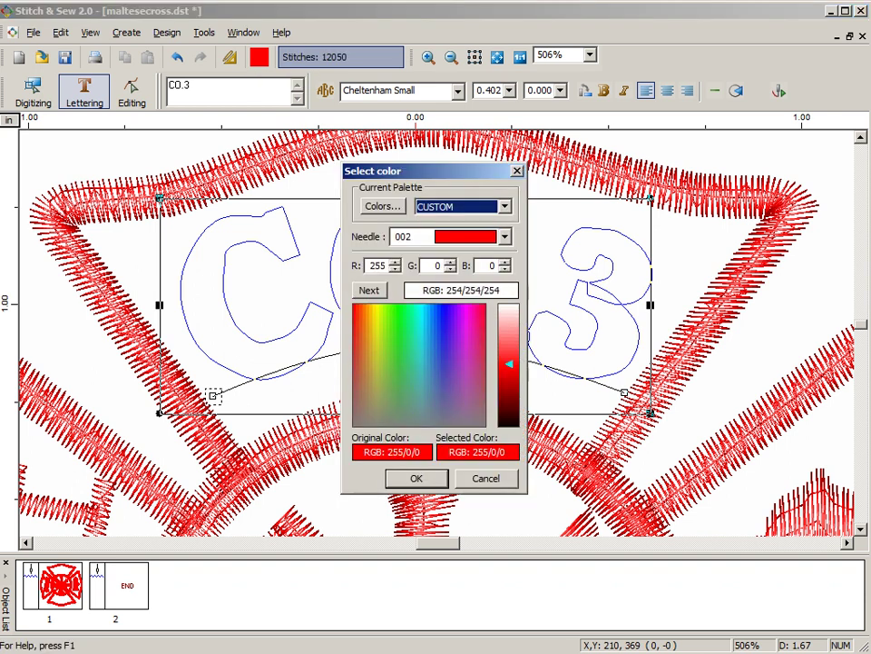
click(508, 422)
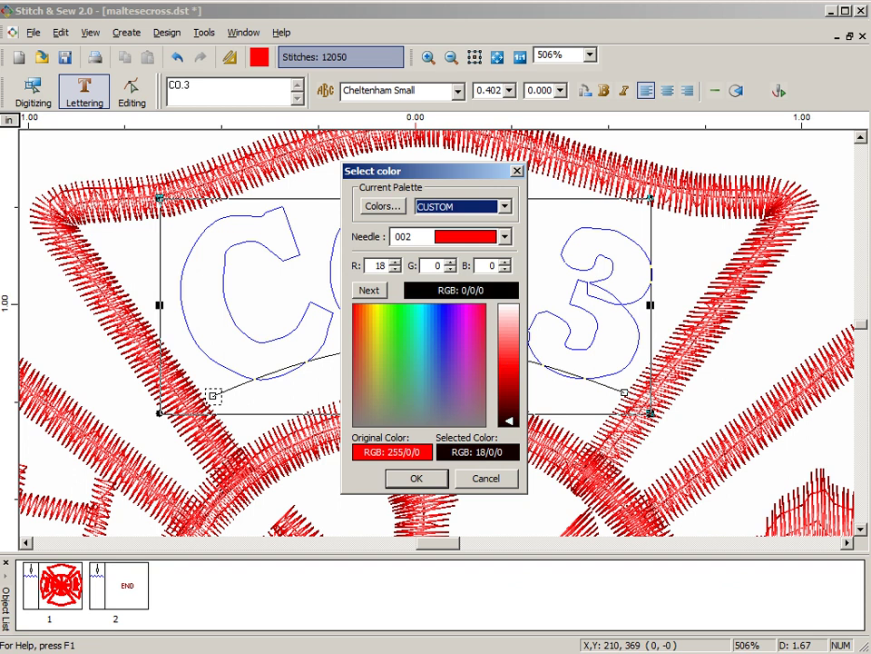
click(416, 479)
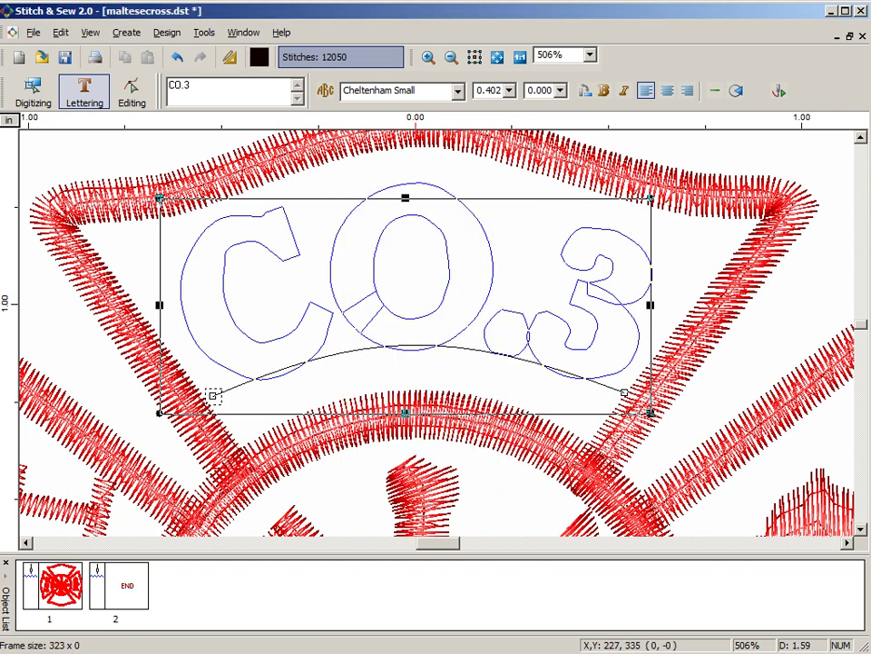
click(779, 90)
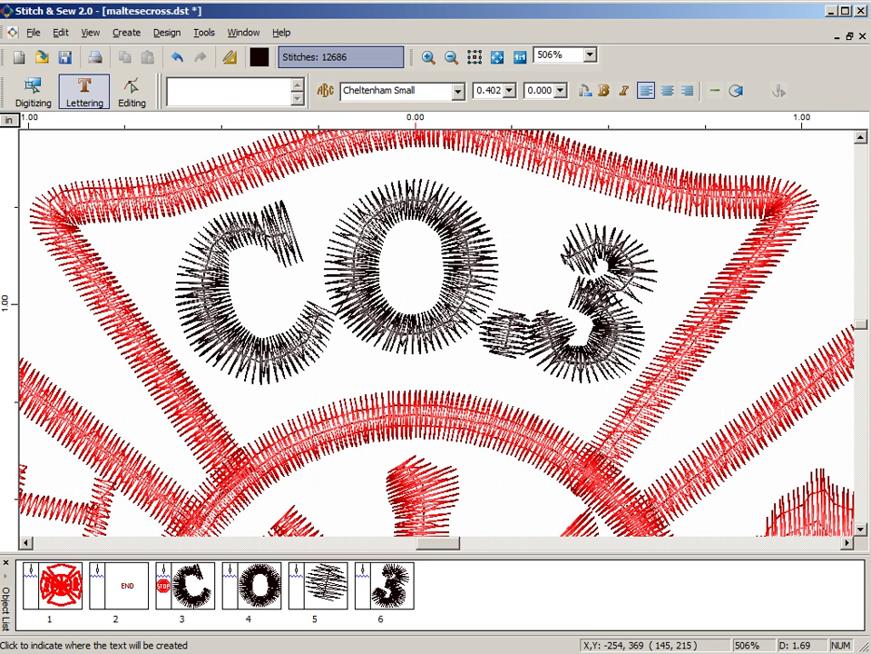
- Tighten the CO.3 spacing by moving the O about 0.6 mm toward the C and shifting the period away from the 3
click(84, 92)
click(478, 279)
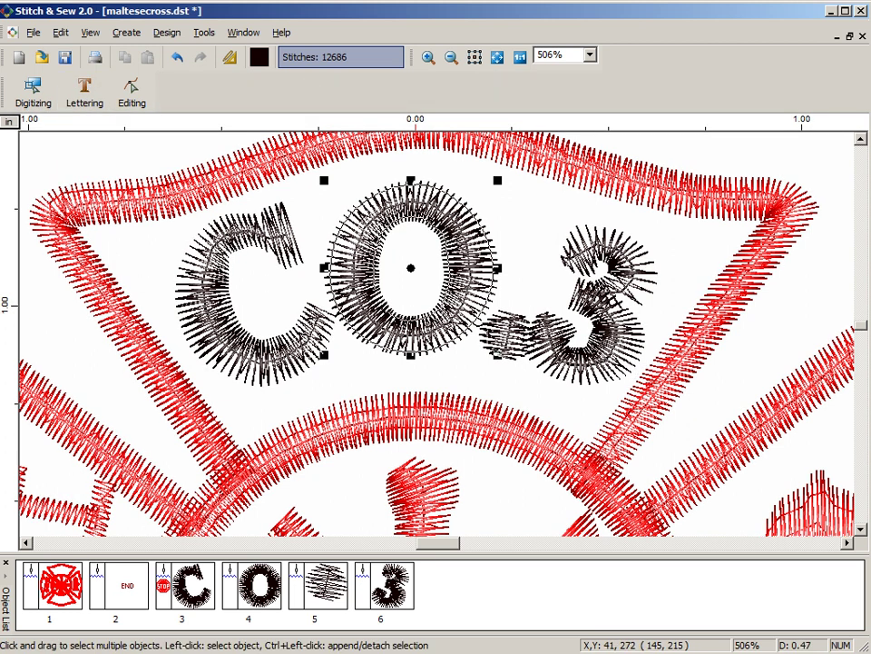
drag(475, 277, 466, 277)
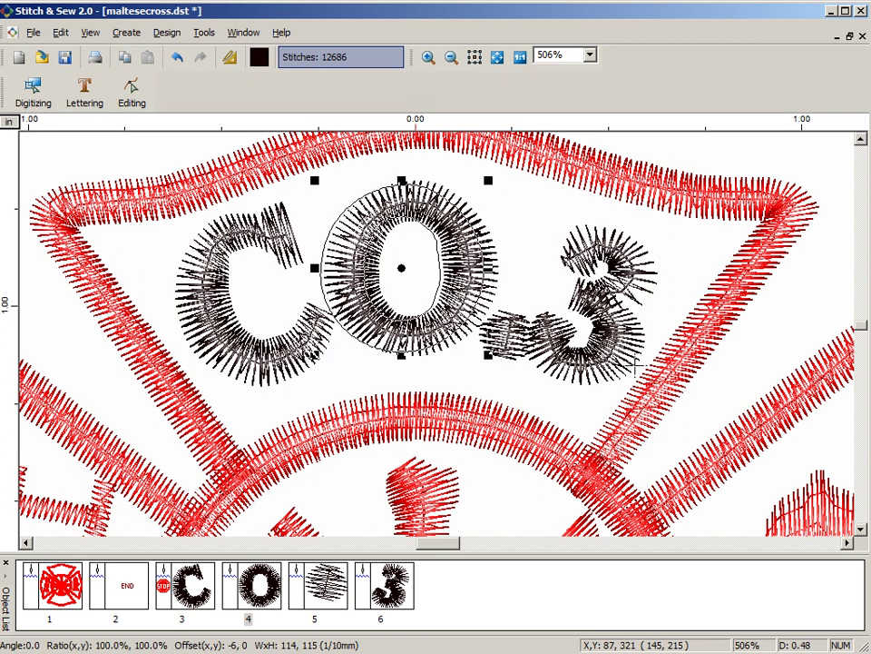
click(555, 214)
click(509, 345)
drag(506, 334, 492, 333)
click(697, 248)
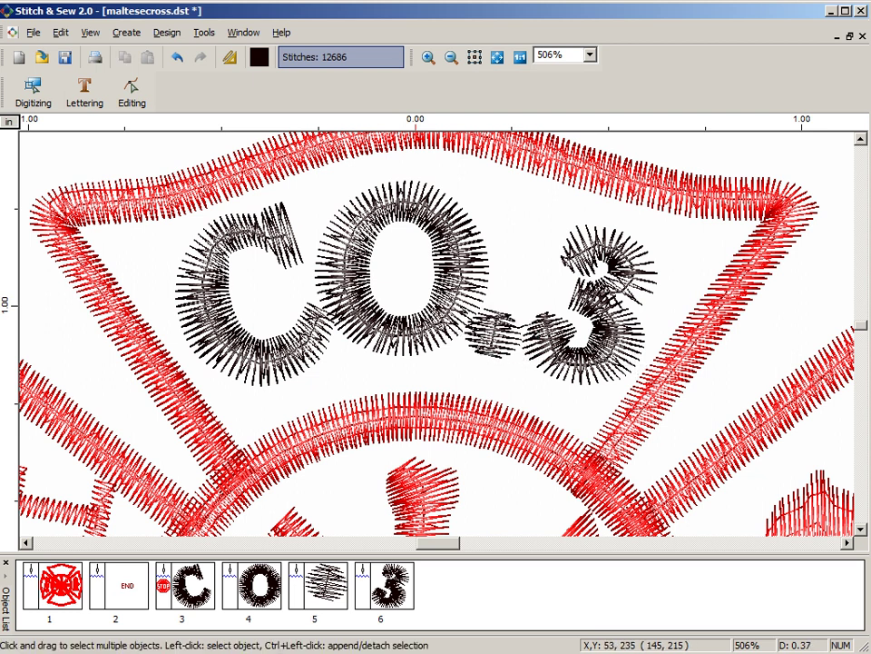
click(495, 335)
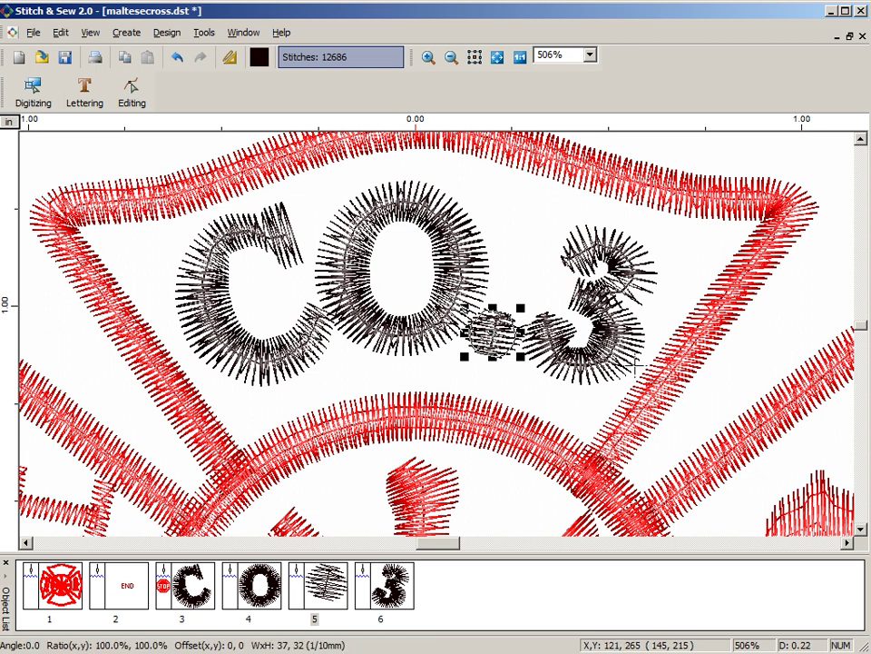
click(685, 271)
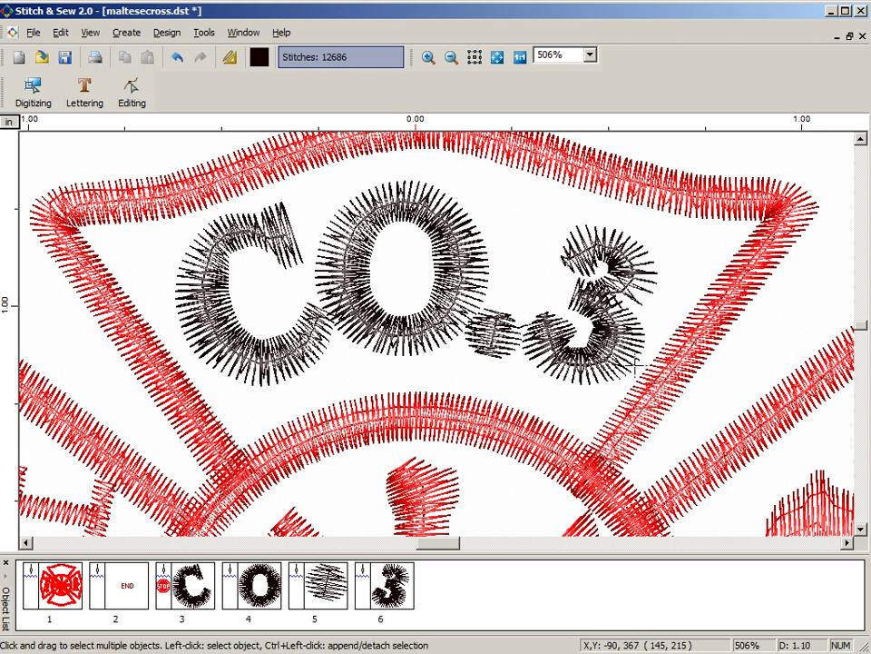
- Add the lettering "RESCUE" in Cheltenham Small and place it across the lower arm of the cross
key(minus)
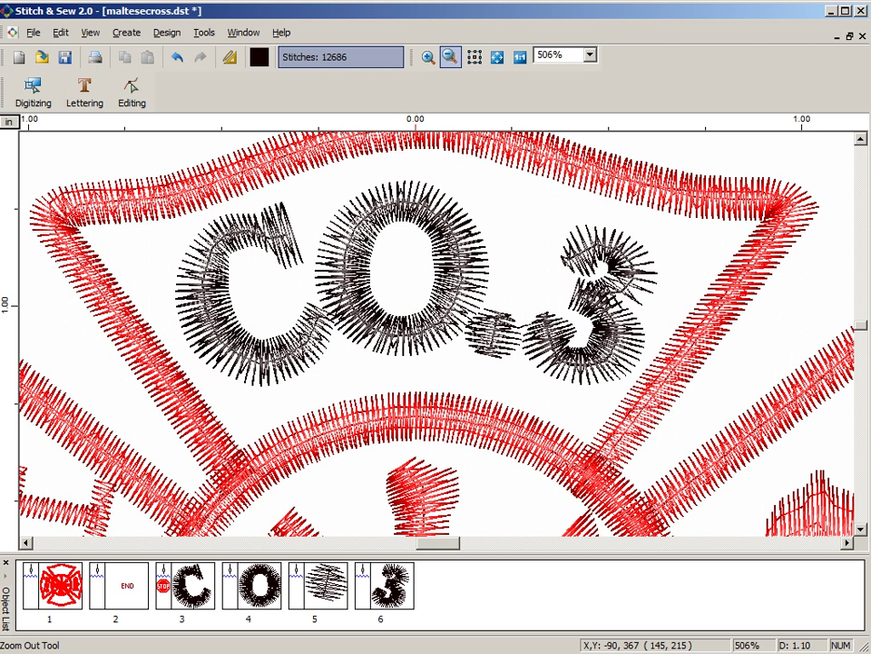
click(634, 367)
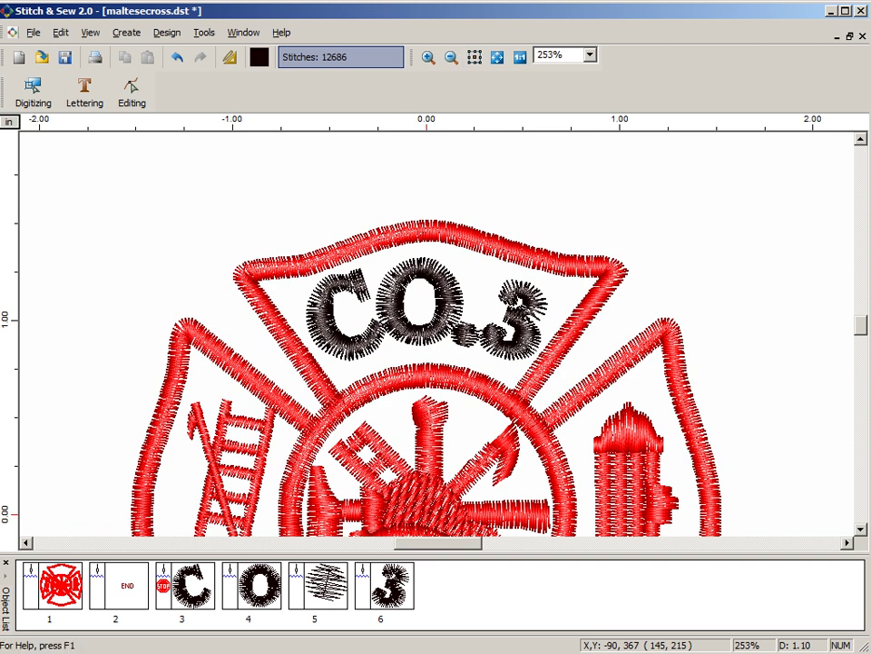
click(518, 57)
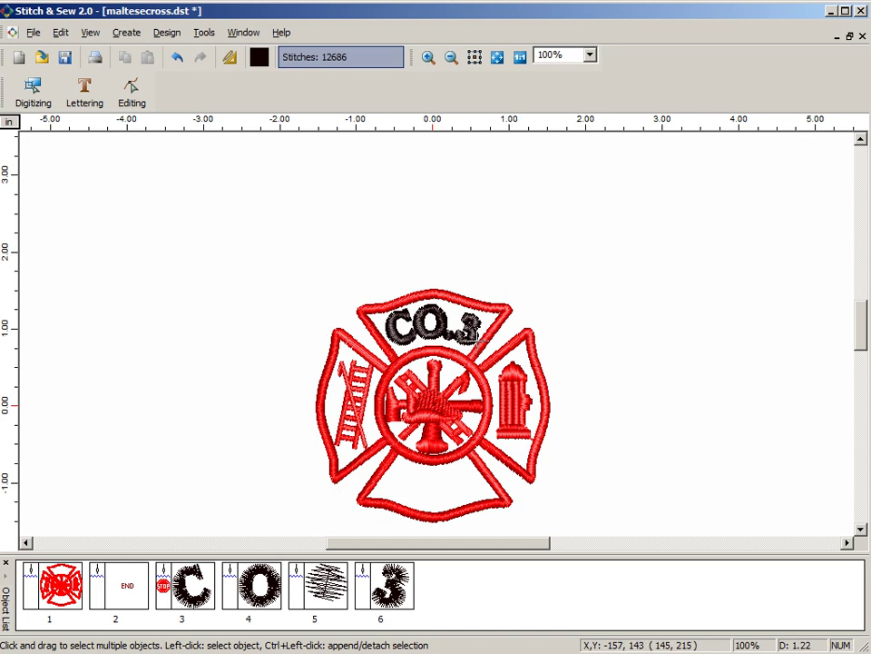
click(428, 58)
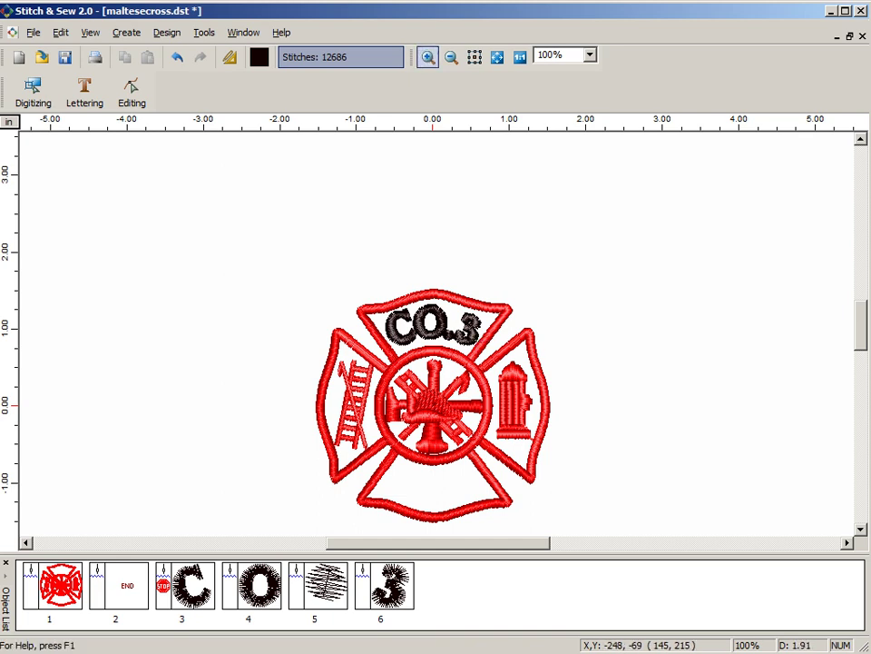
drag(362, 428, 513, 518)
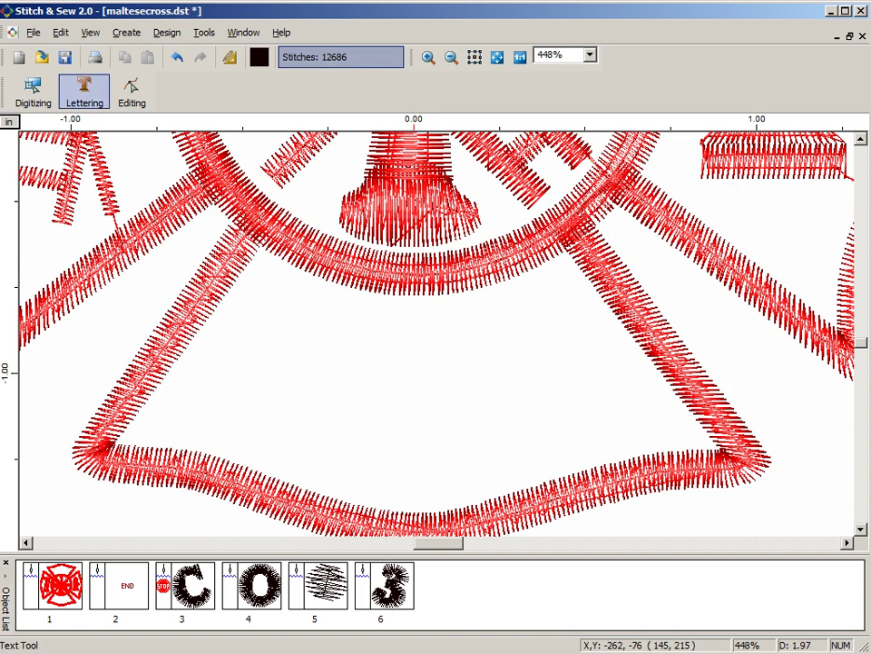
click(84, 91)
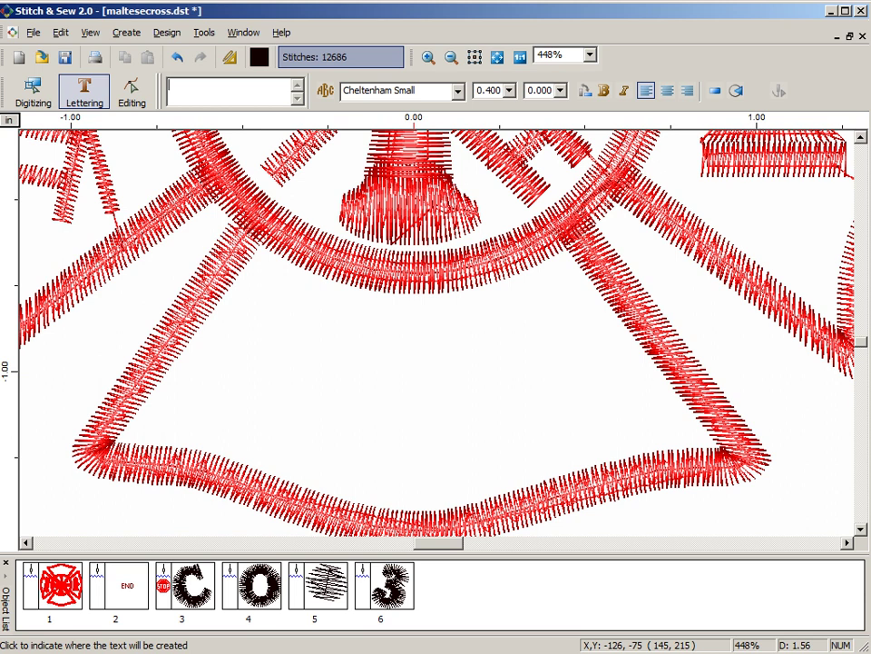
text(RESCUE)
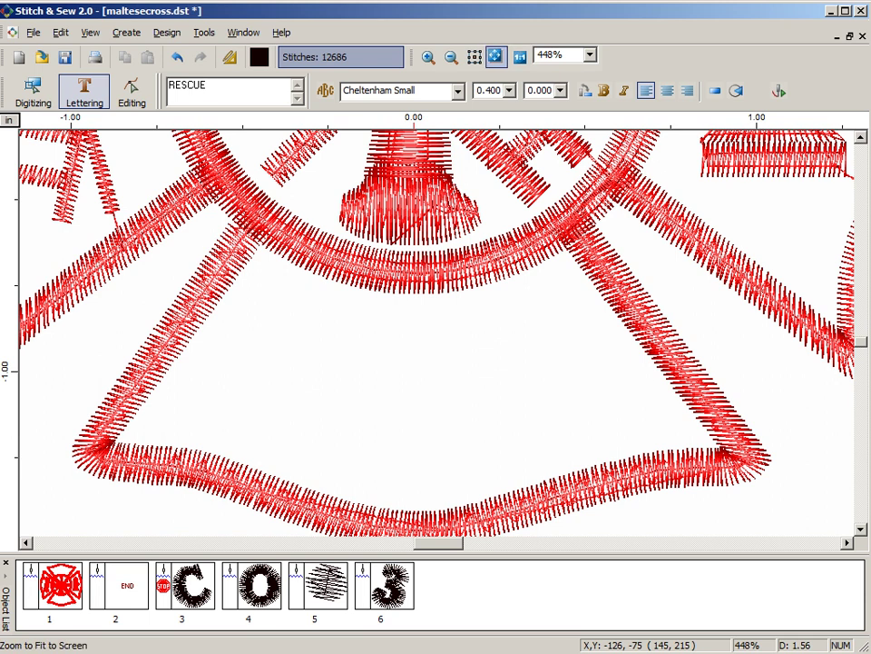
click(496, 57)
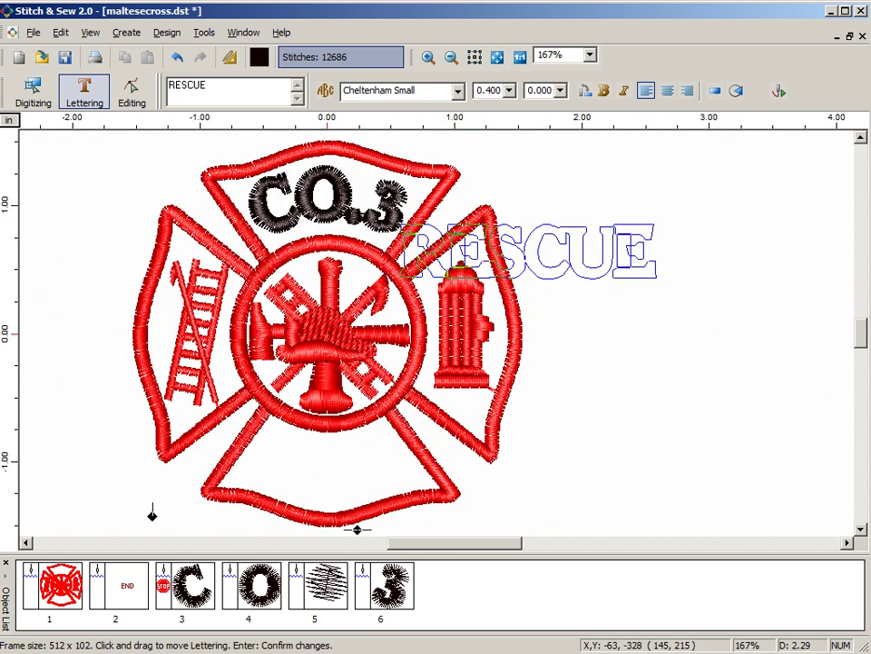
drag(296, 499, 333, 469)
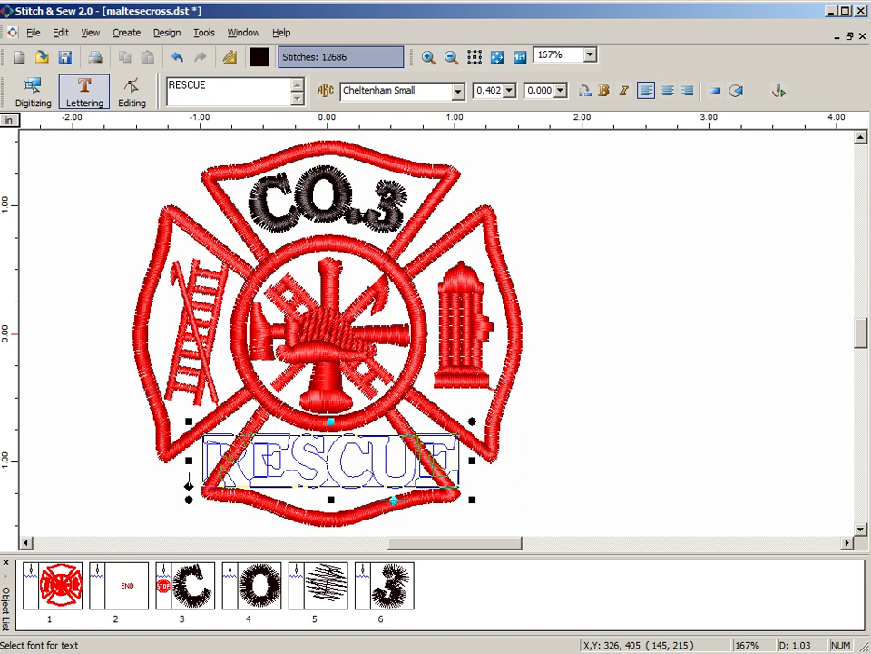
- Set the RESCUE lettering height to 0.25 in and center it lower within the bottom arm of the cross
click(510, 90)
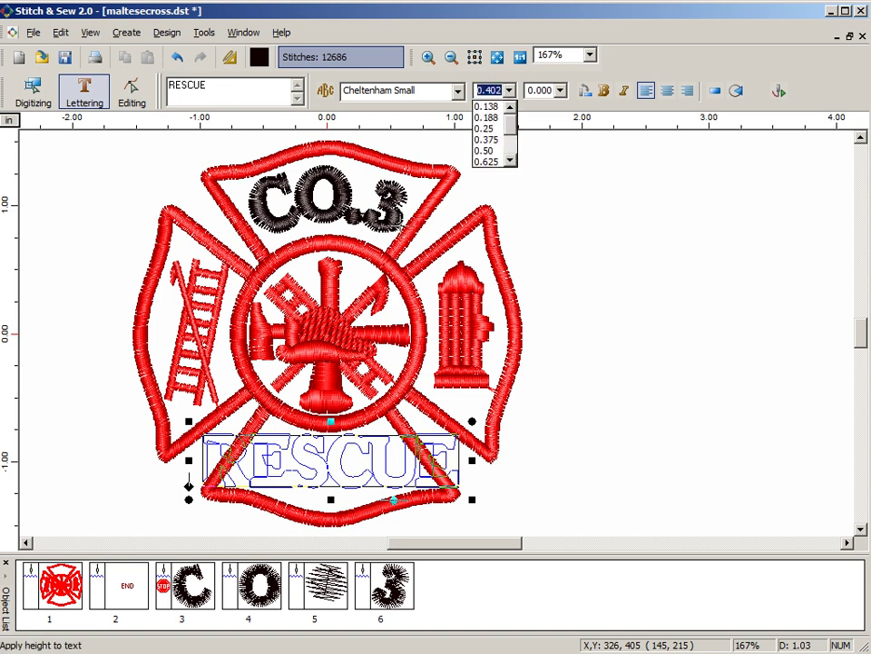
click(499, 90)
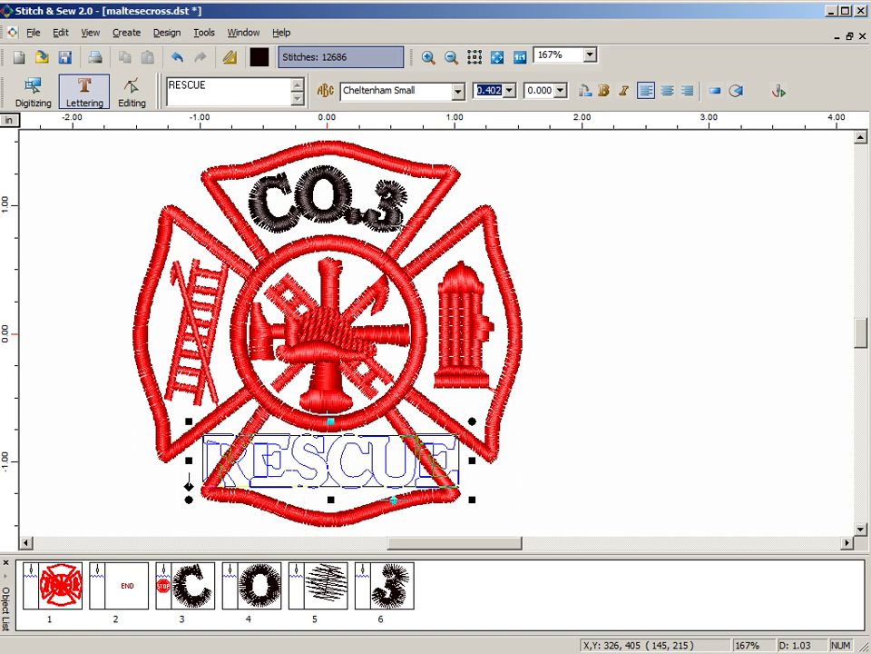
text(0)
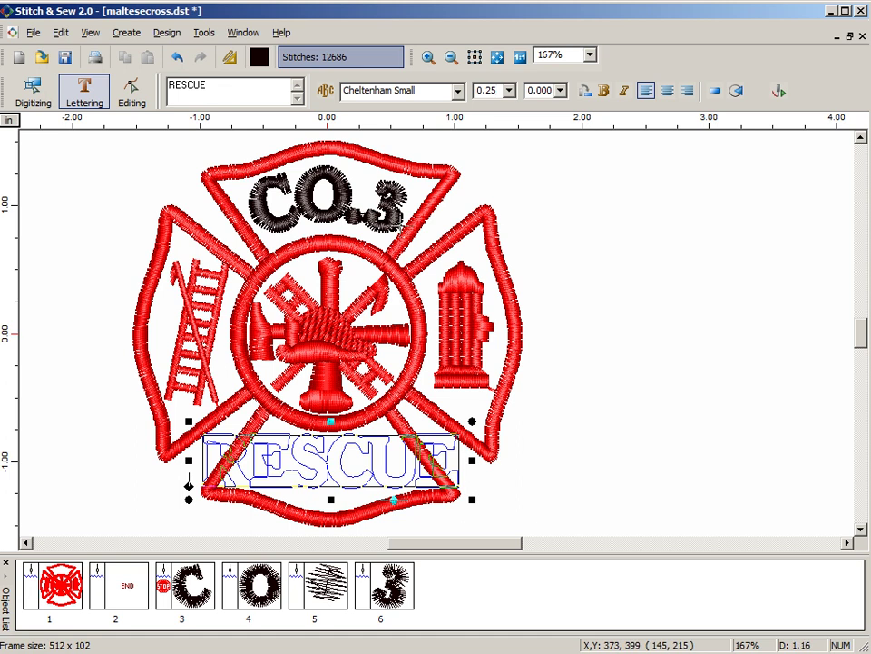
key(Return)
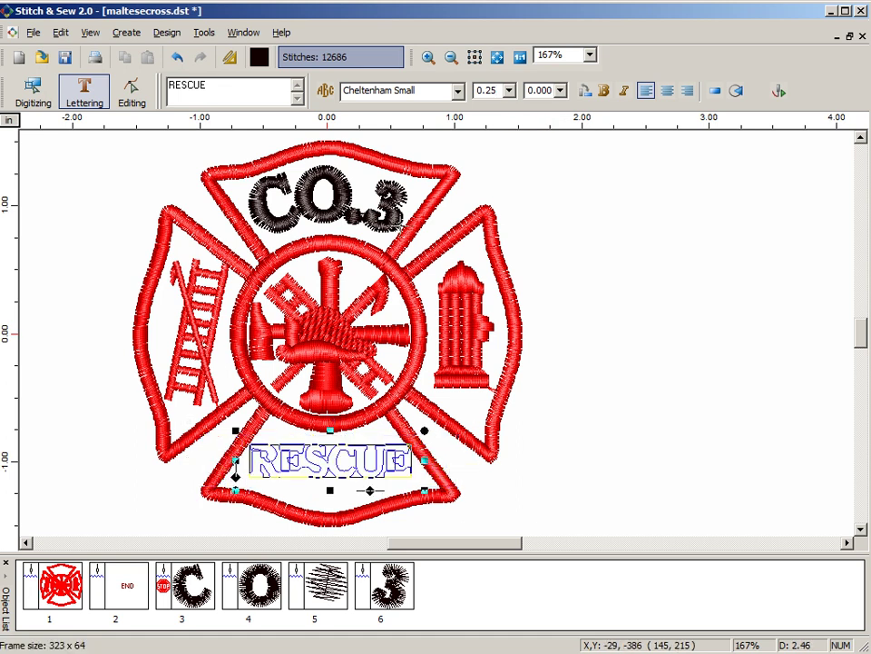
drag(350, 465, 346, 475)
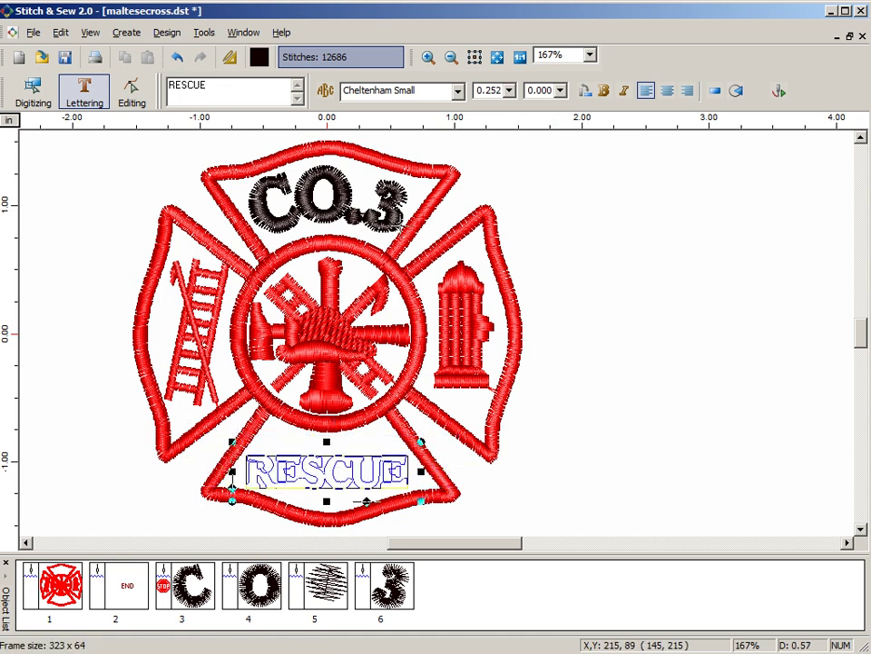
- Change the RESCUE lettering to a single-line text frame and stretch both baseline ends outward across the lower arm
click(428, 56)
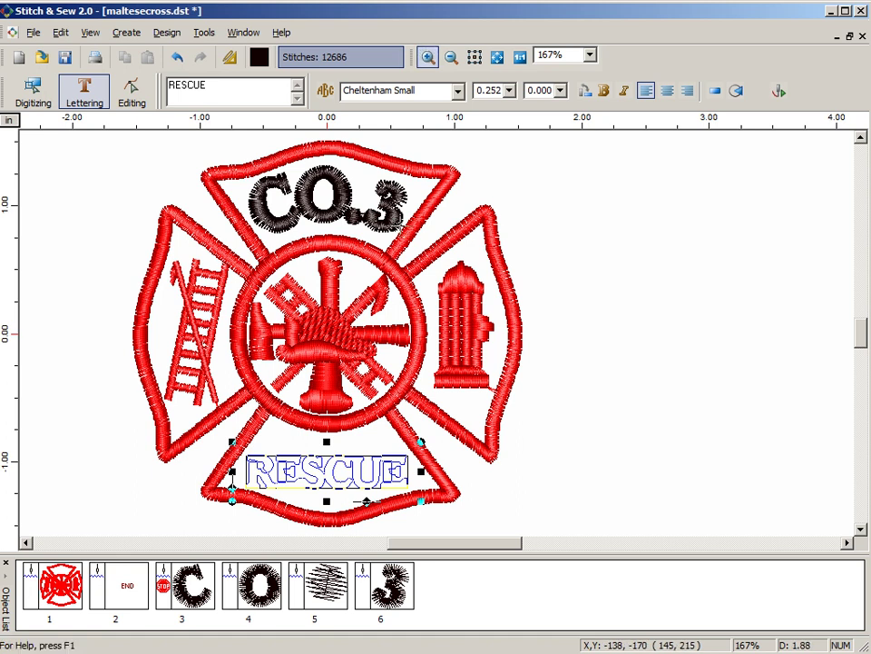
drag(197, 416, 460, 525)
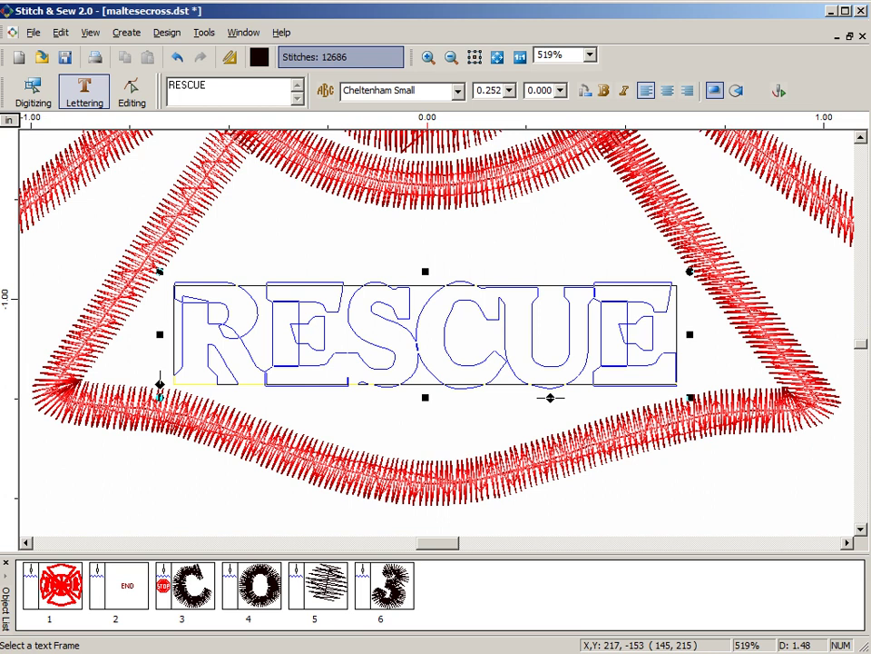
click(716, 90)
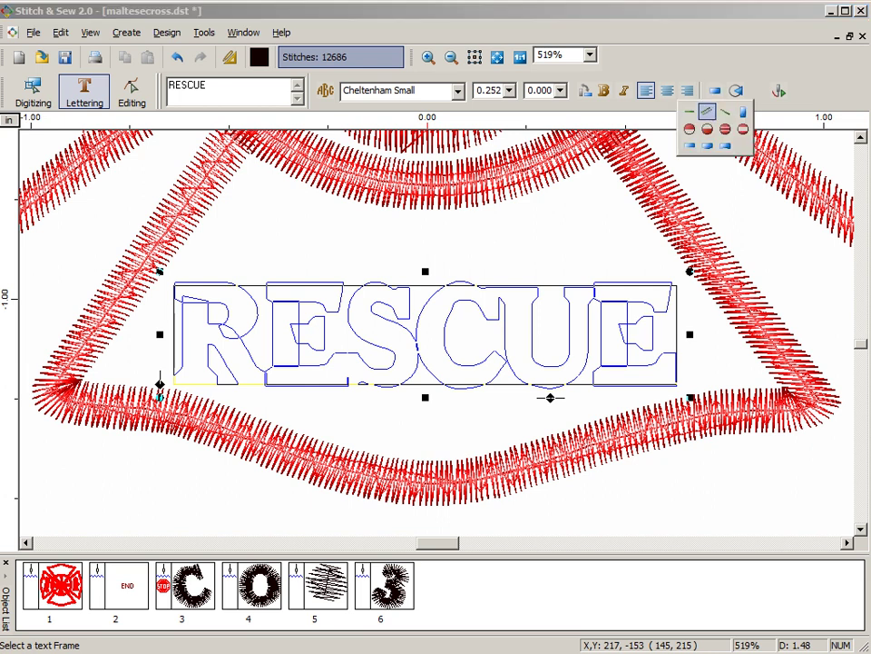
click(688, 113)
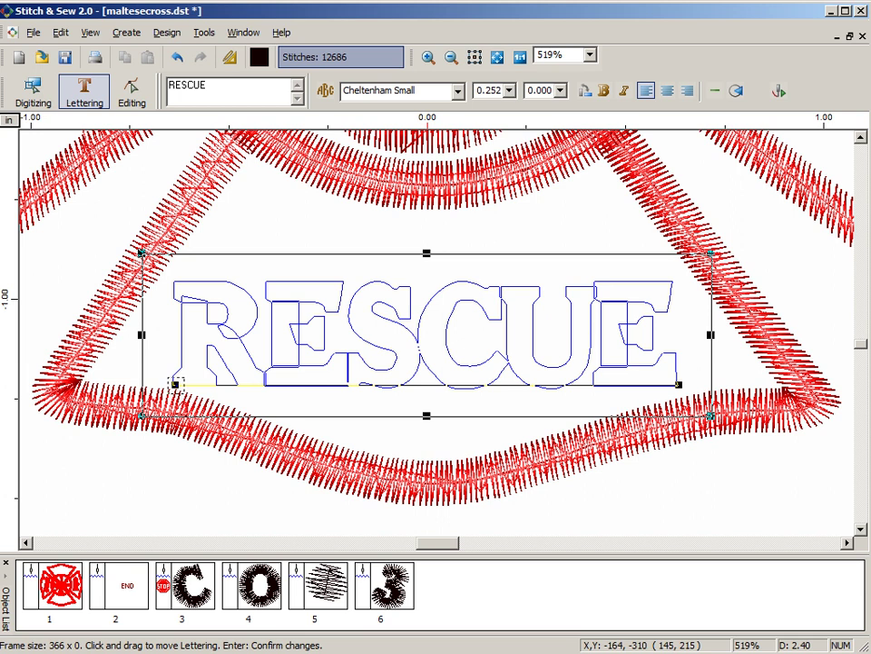
drag(175, 384, 138, 375)
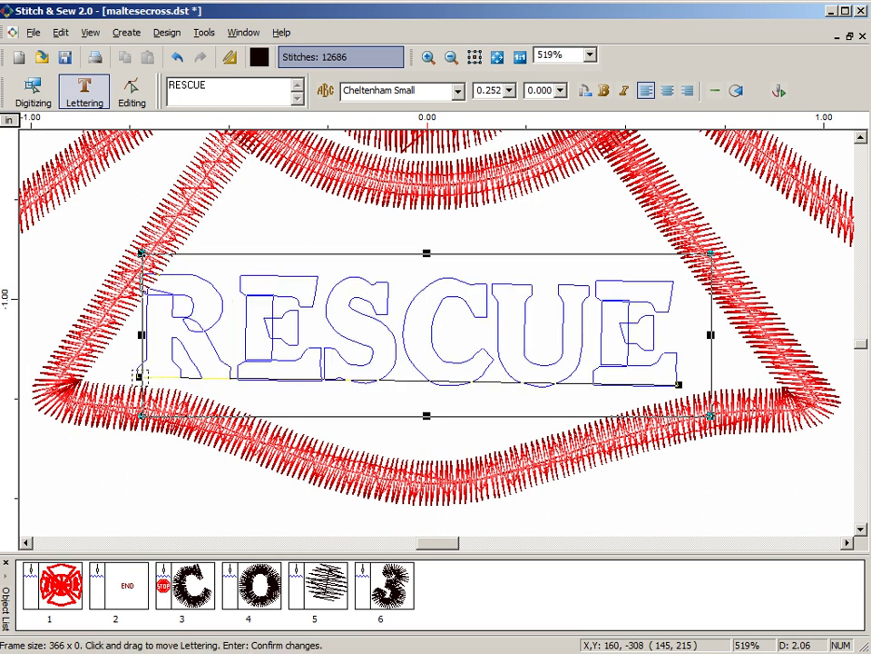
drag(679, 384, 717, 375)
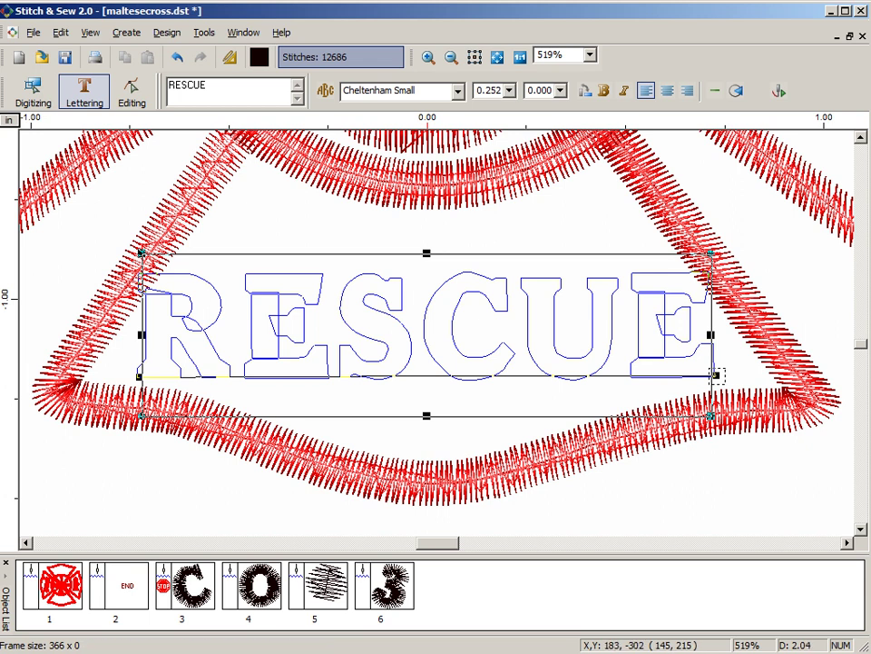
drag(717, 375, 740, 376)
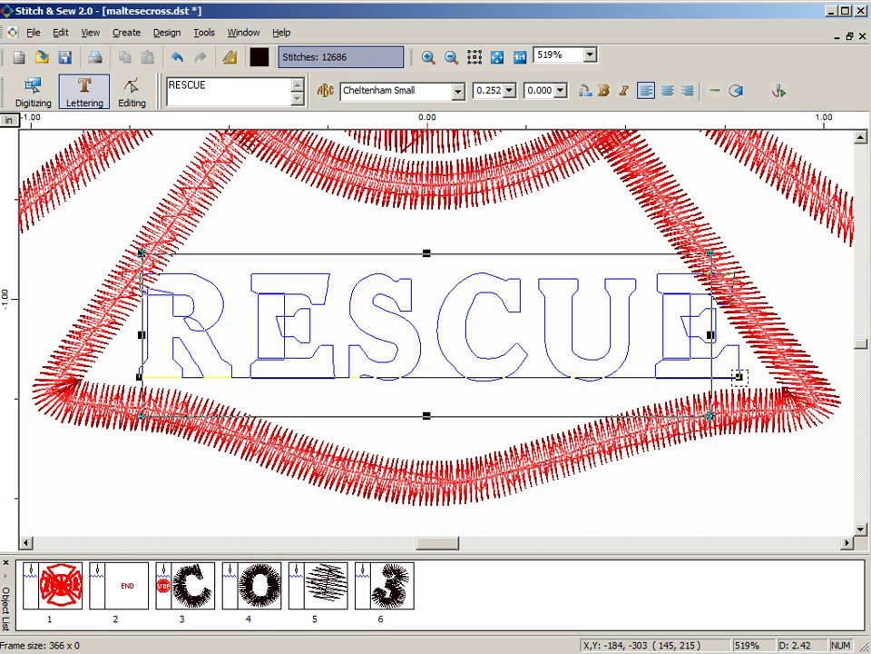
drag(141, 375, 115, 377)
- Bend the RESCUE baseline downward into an arc, shift the lettering slightly up, and pull both ends inward to fit between the arm's sides
drag(429, 376, 432, 422)
mouse_move(430, 376)
mouse_down()
mouse_move(435, 358)
mouse_move(419, 367)
mouse_up()
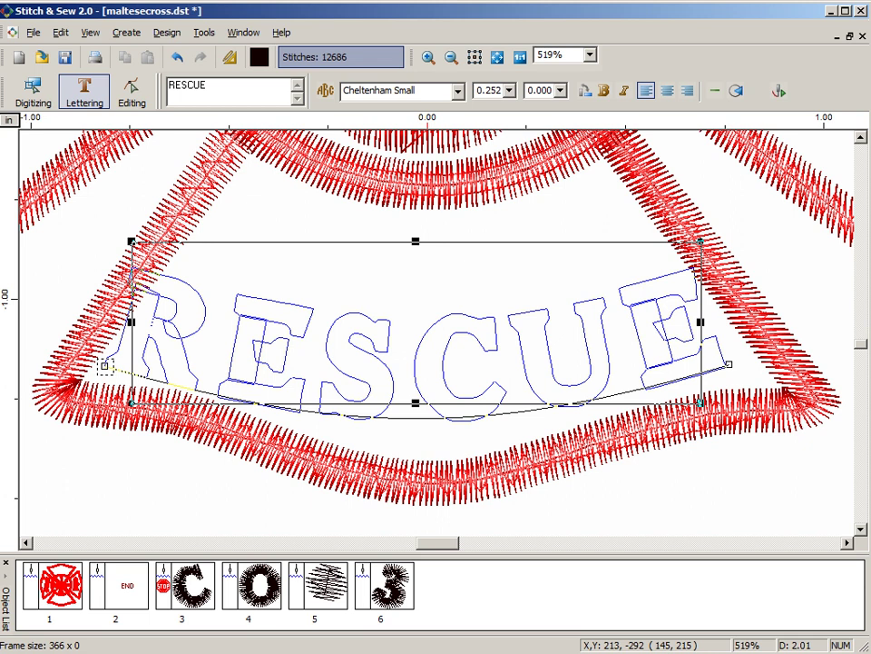
drag(729, 364, 715, 367)
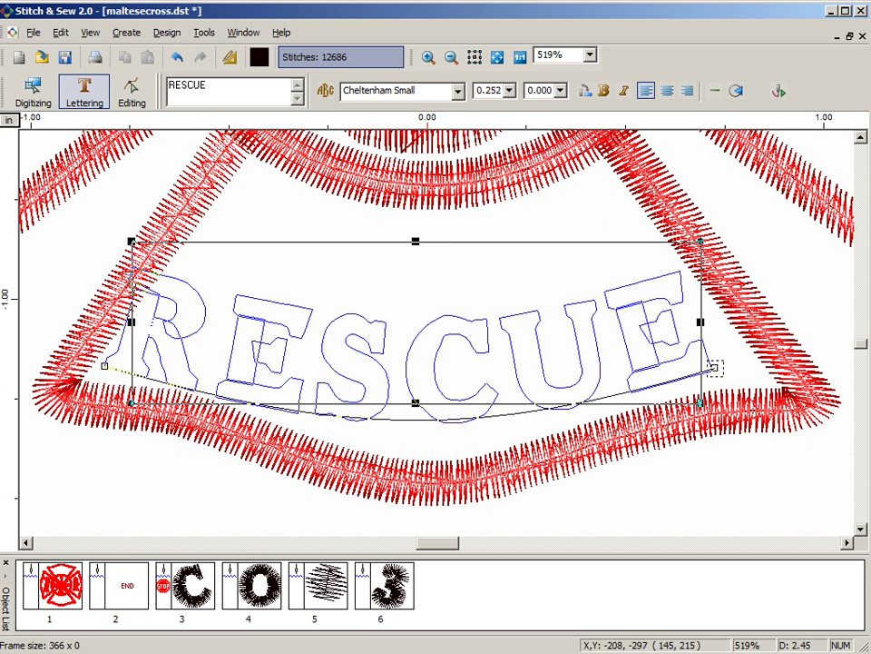
drag(104, 366, 117, 363)
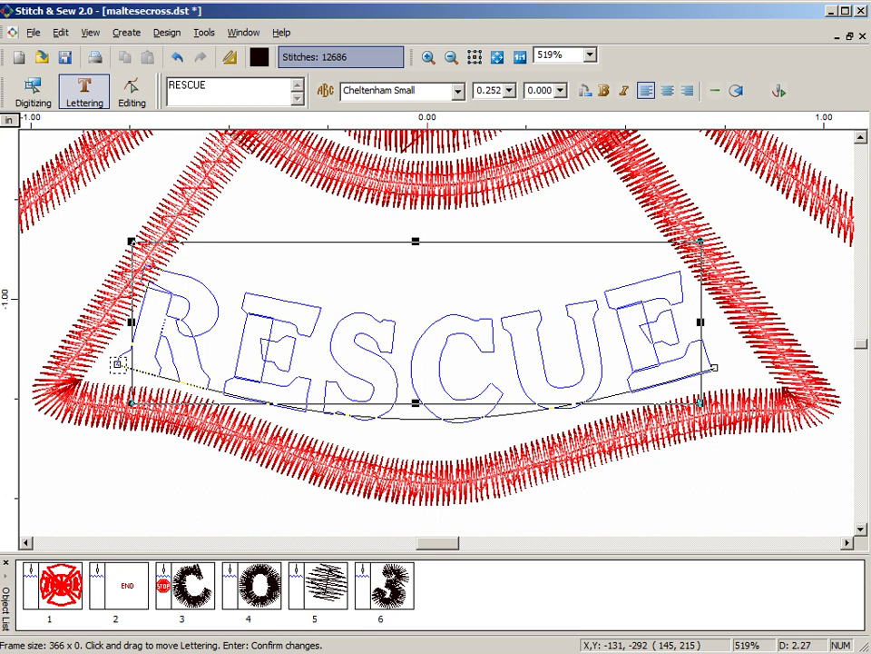
drag(117, 363, 135, 360)
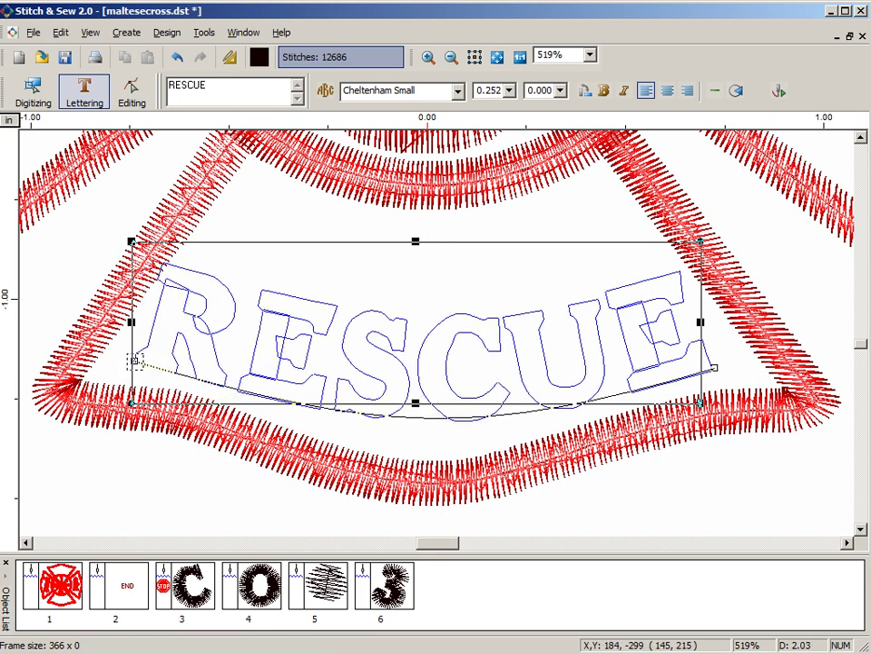
drag(714, 368, 705, 358)
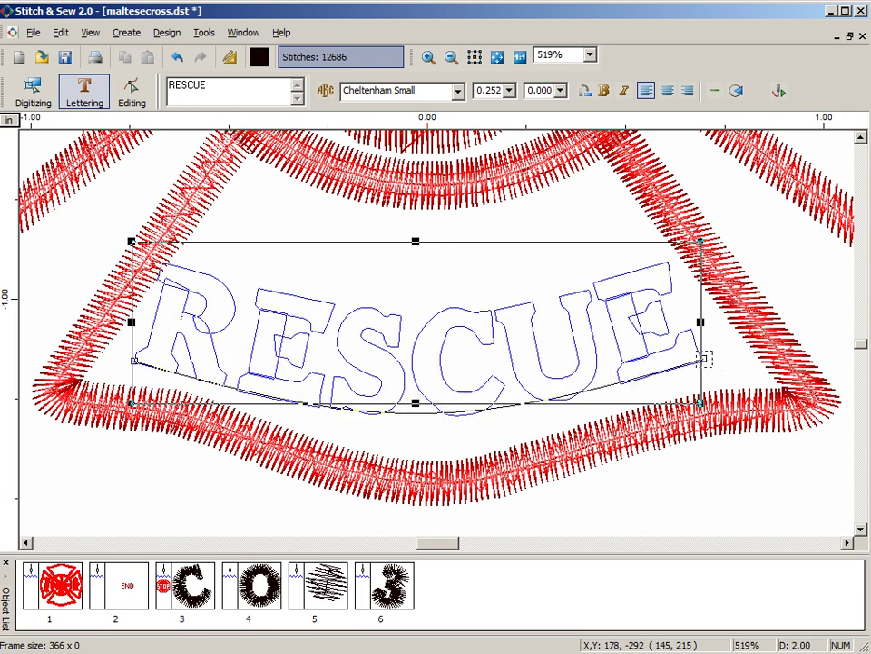
- Nudge the curved RESCUE lettering slightly right and up within the lower arm, and convert it into stitches
drag(433, 373, 435, 370)
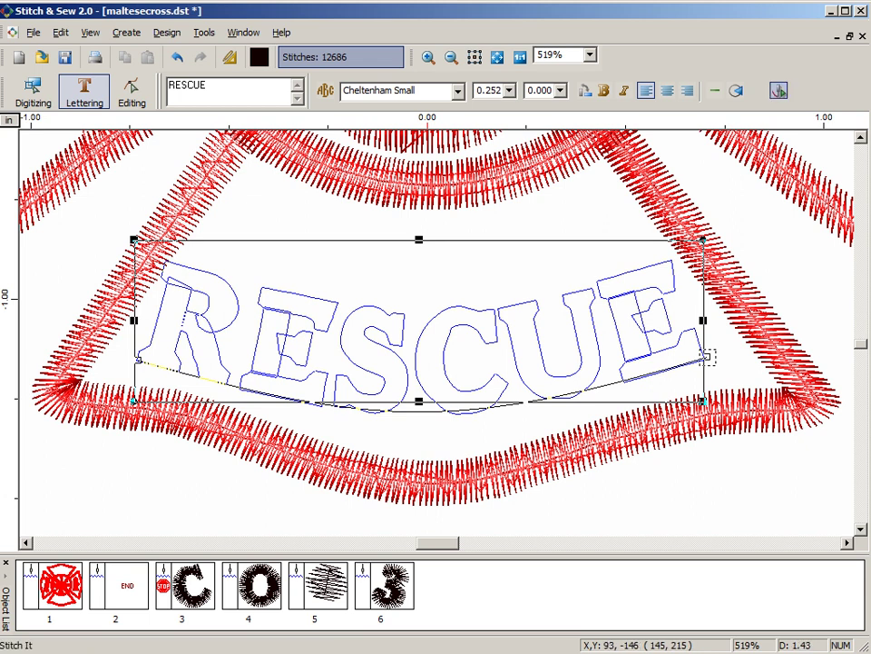
click(778, 91)
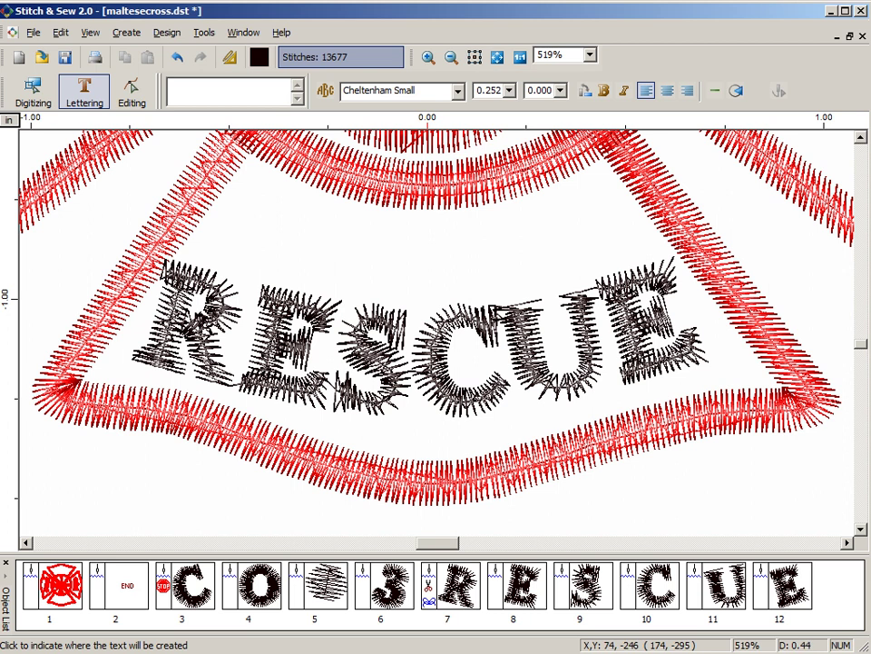
click(85, 91)
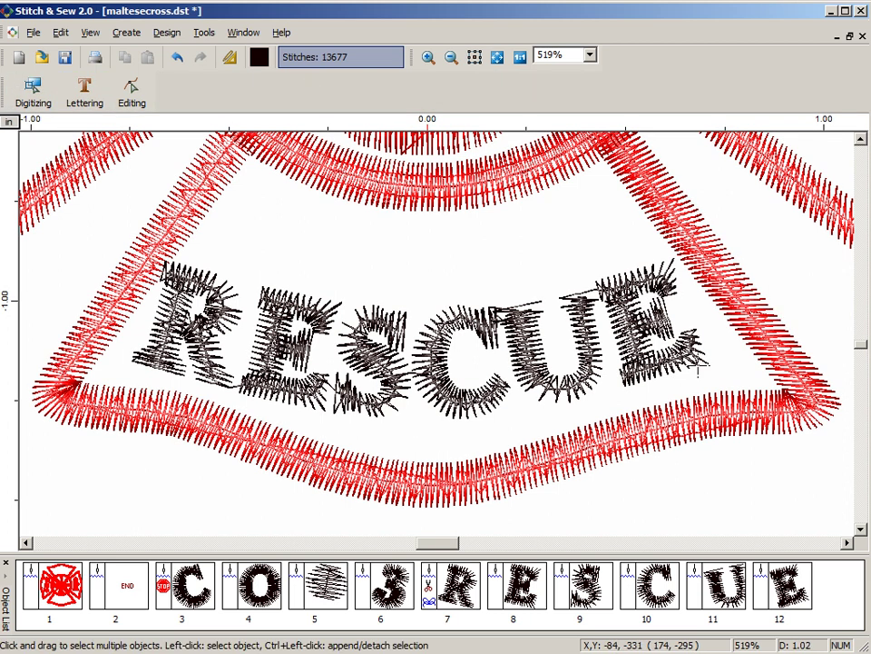
- Move the first E of RESCUE slightly left to widen its gap from the S
click(289, 348)
drag(278, 359, 276, 359)
click(466, 270)
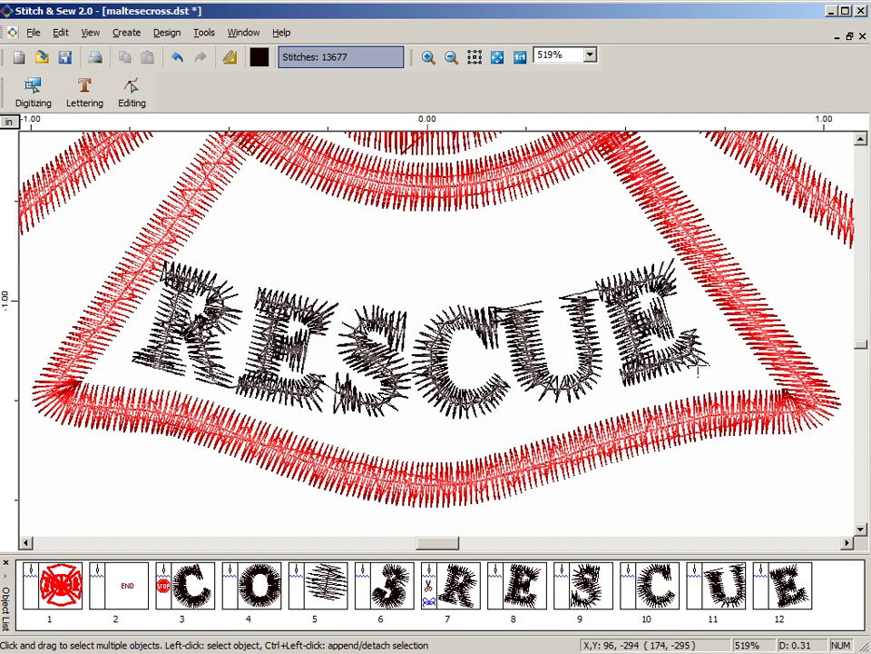
- Even out the end of RESCUE by moving the last E slightly right and the U about 0.4 mm right
click(697, 363)
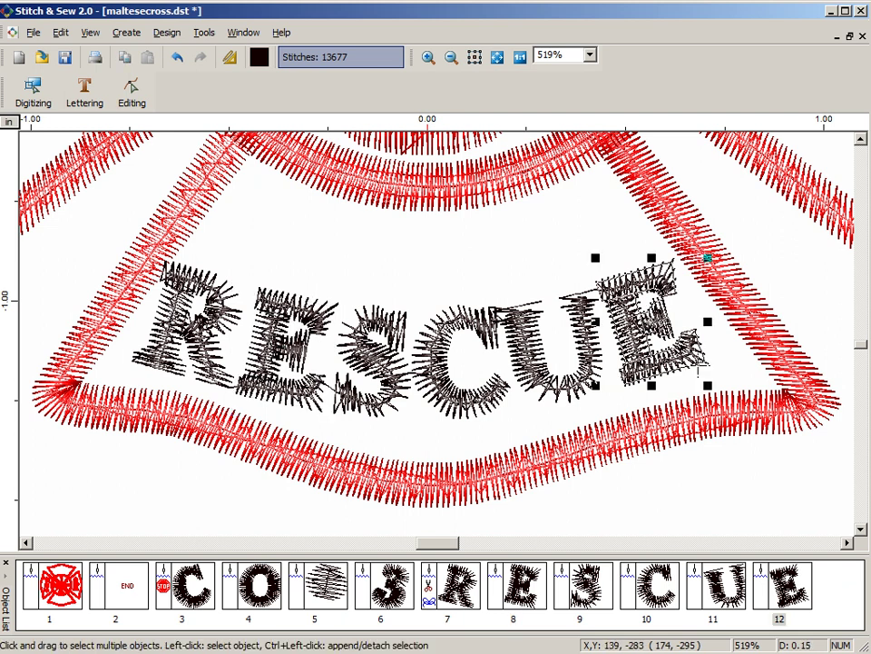
drag(697, 363, 704, 363)
click(551, 375)
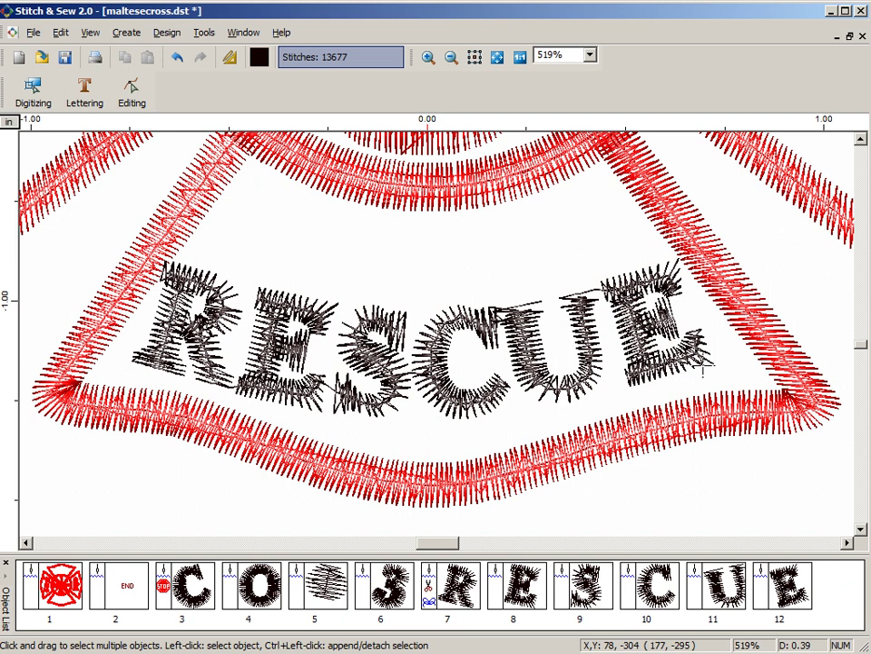
click(543, 379)
drag(548, 381, 549, 381)
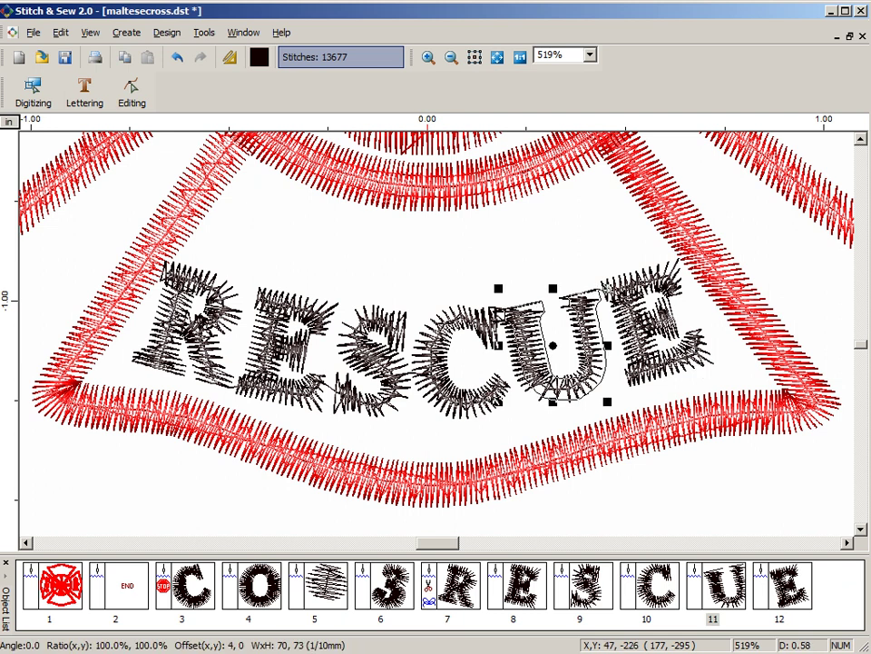
click(497, 244)
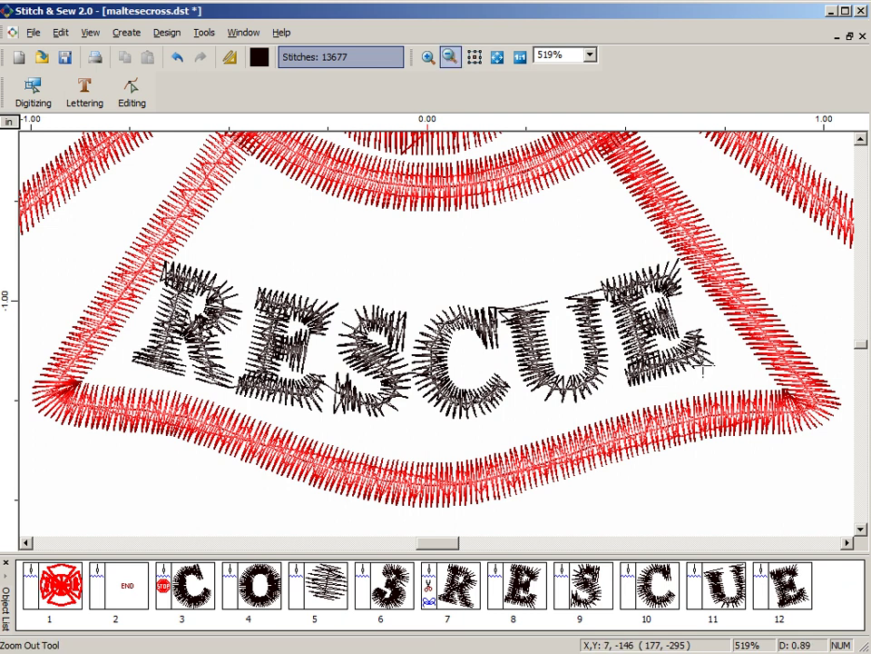
- Zoom out to 130% and center the whole cross to examine the lettering in both arms
click(451, 56)
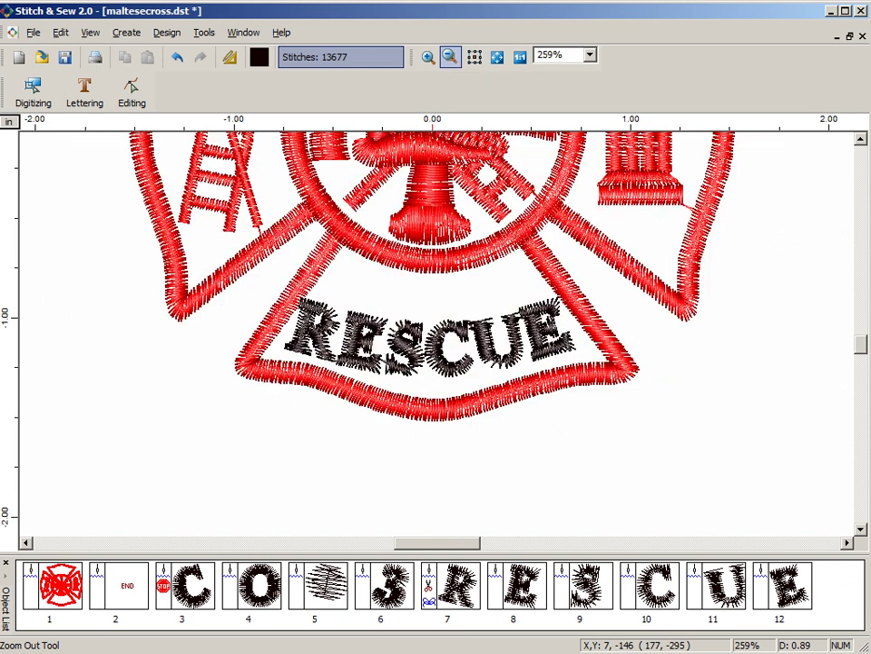
click(450, 56)
drag(861, 337, 861, 328)
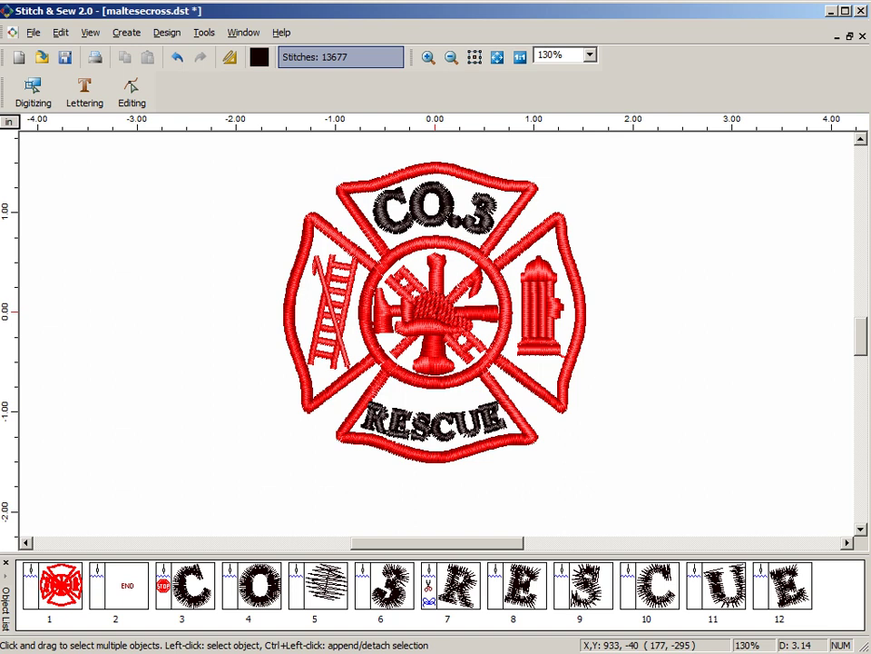